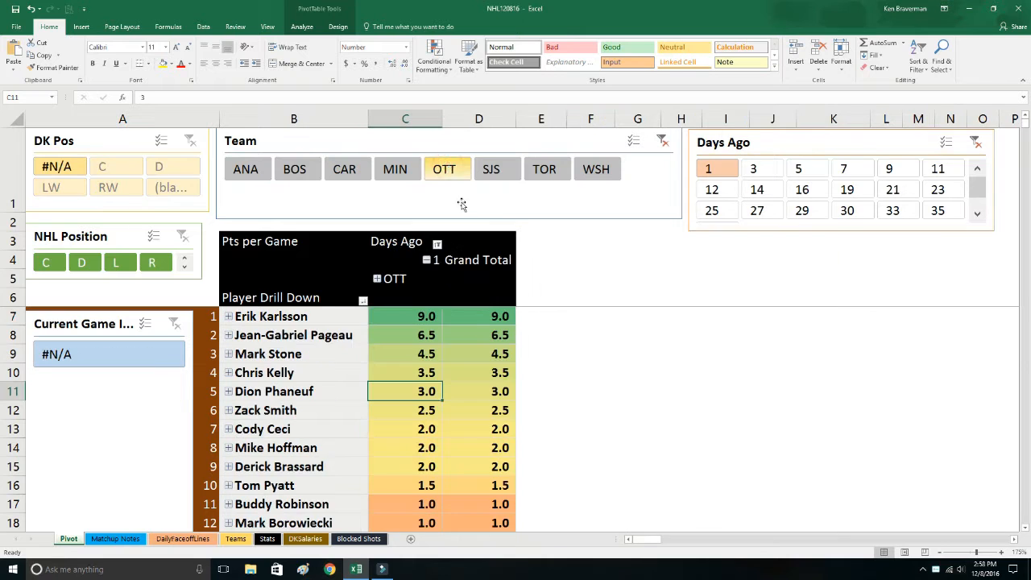
- Examine the points scored one day ago by the OTT players, from the highest to the lowest
drag(420, 316, 423, 360)
scroll(433, 465, down, 3)
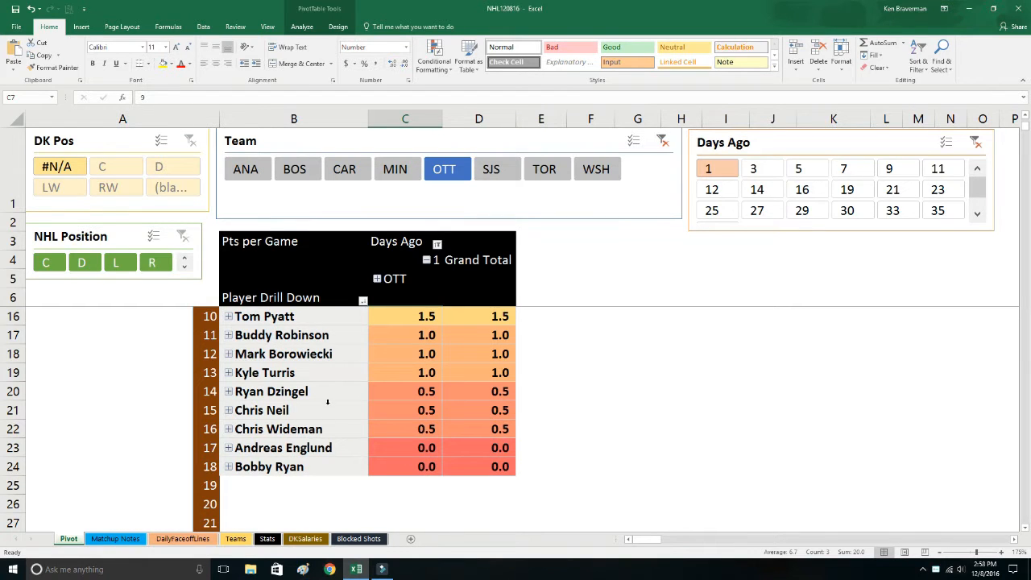
click(379, 377)
scroll(348, 382, up, 1)
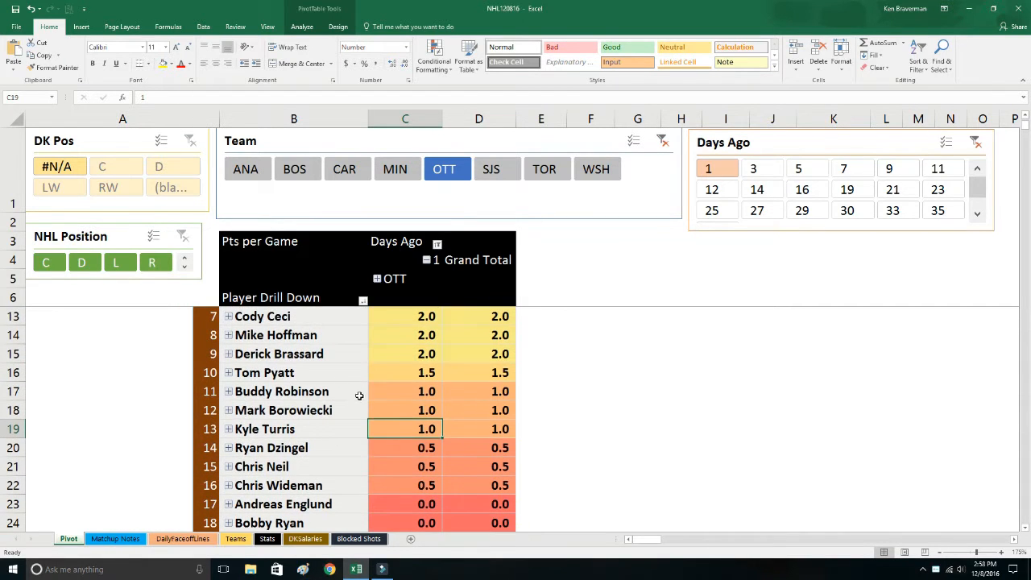
click(403, 335)
click(423, 355)
scroll(446, 348, up, 2)
click(339, 327)
click(403, 339)
click(344, 334)
click(410, 353)
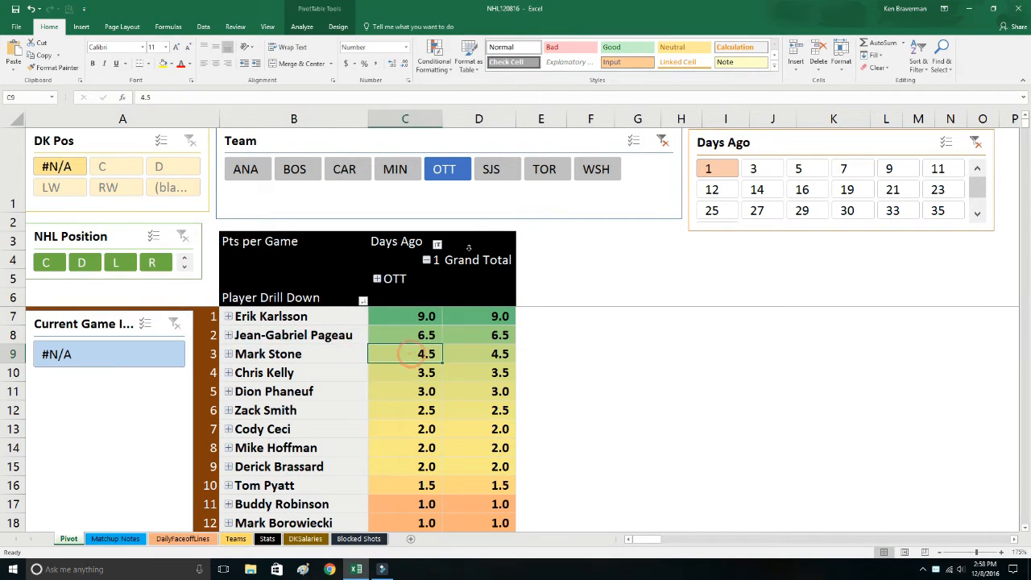
- Clear the Team filter, then filter the pivot to WSH and examine its top players' points
click(662, 141)
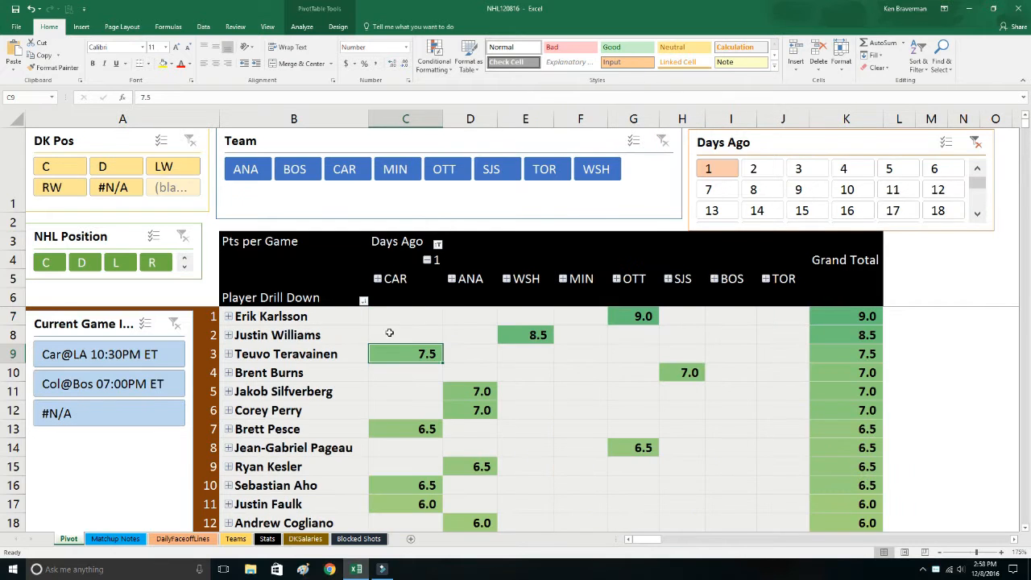
click(518, 333)
click(326, 338)
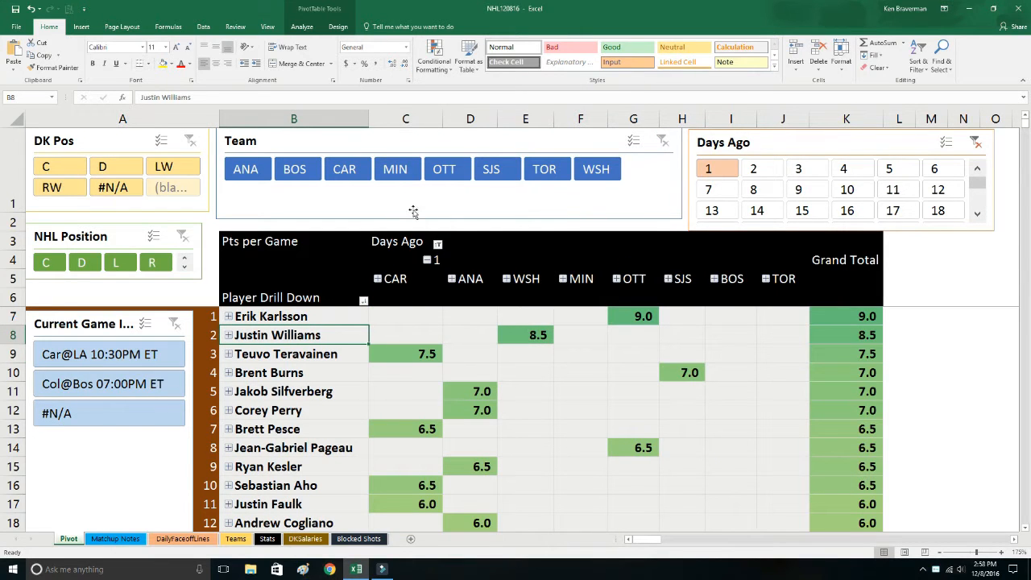
click(600, 178)
drag(413, 317, 411, 335)
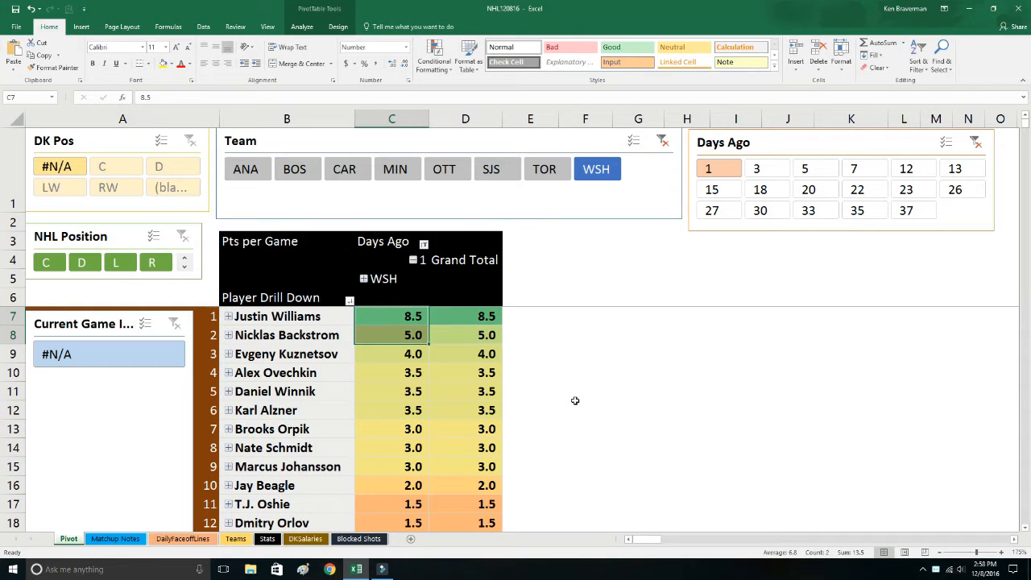
click(399, 355)
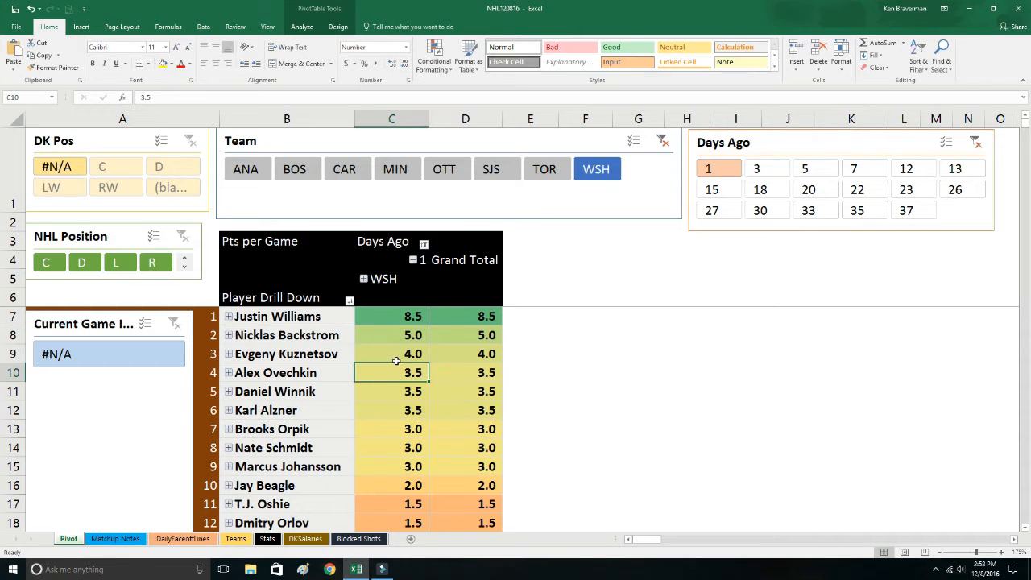
- Switch the Team filter to CAR and ANA together and examine the top players' points for both teams
click(662, 141)
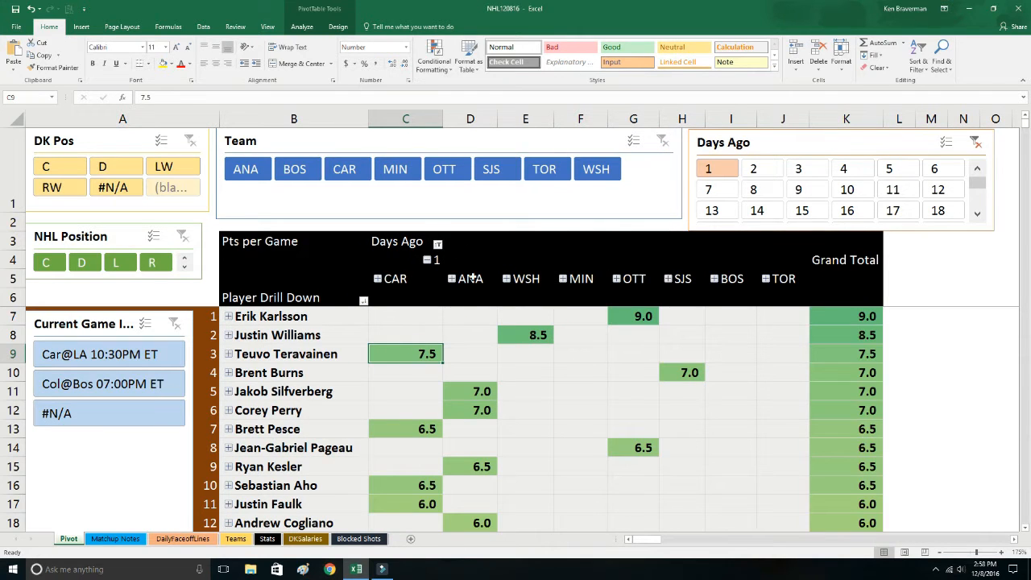
click(347, 169)
ctrl+click(245, 169)
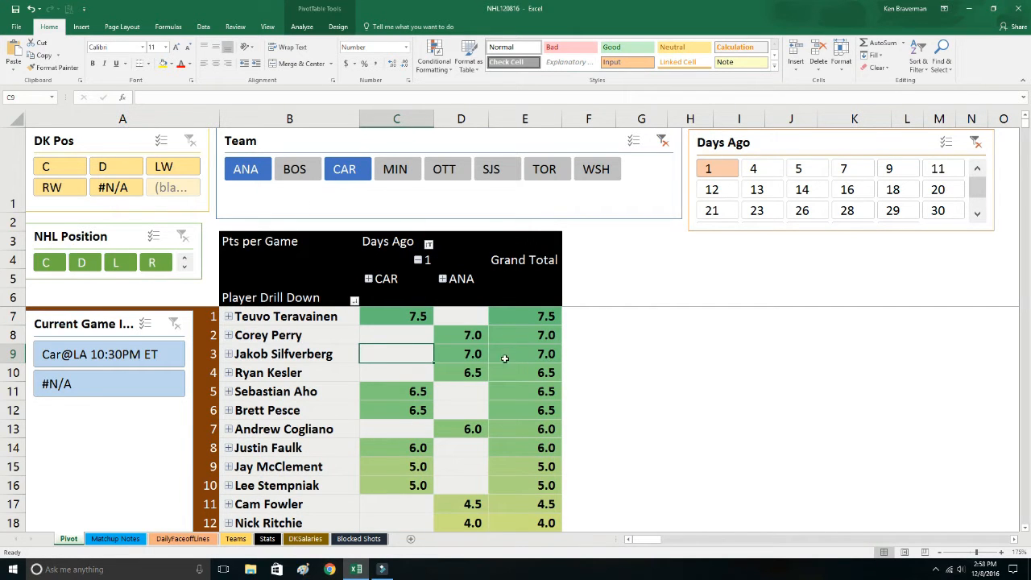
ctrl+scroll(504, 384, down, 1)
click(385, 314)
click(351, 295)
drag(409, 314, 433, 346)
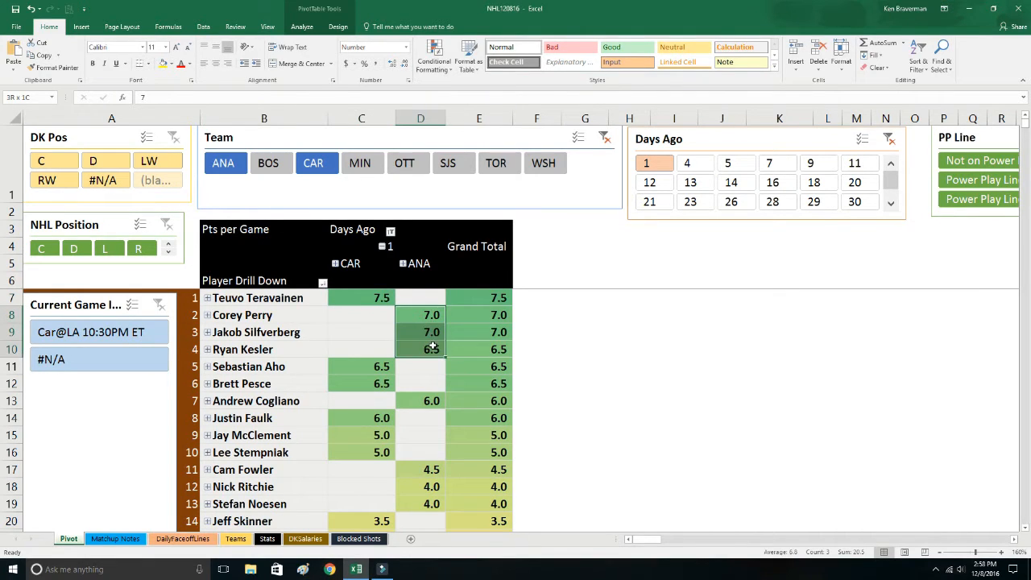
drag(379, 367, 381, 380)
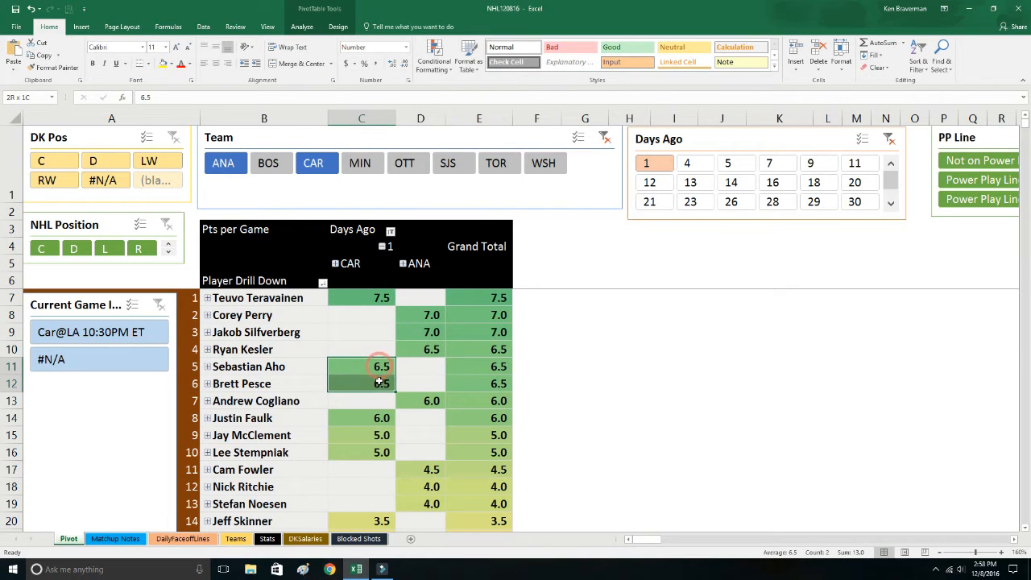
- Check the game and salary details under Brett Pesce, then examine the other high-scoring CAR and ANA players
click(208, 383)
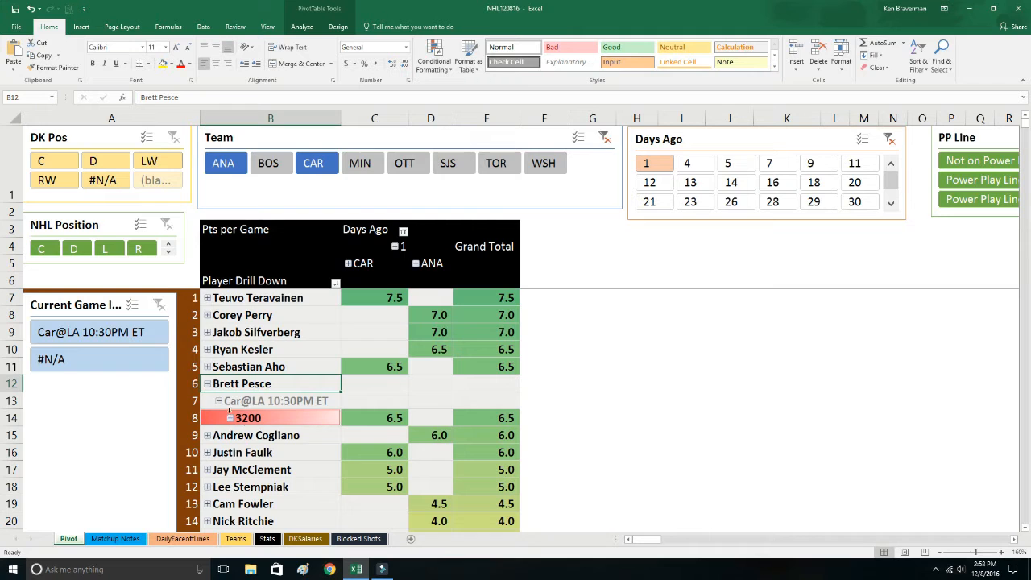
click(208, 384)
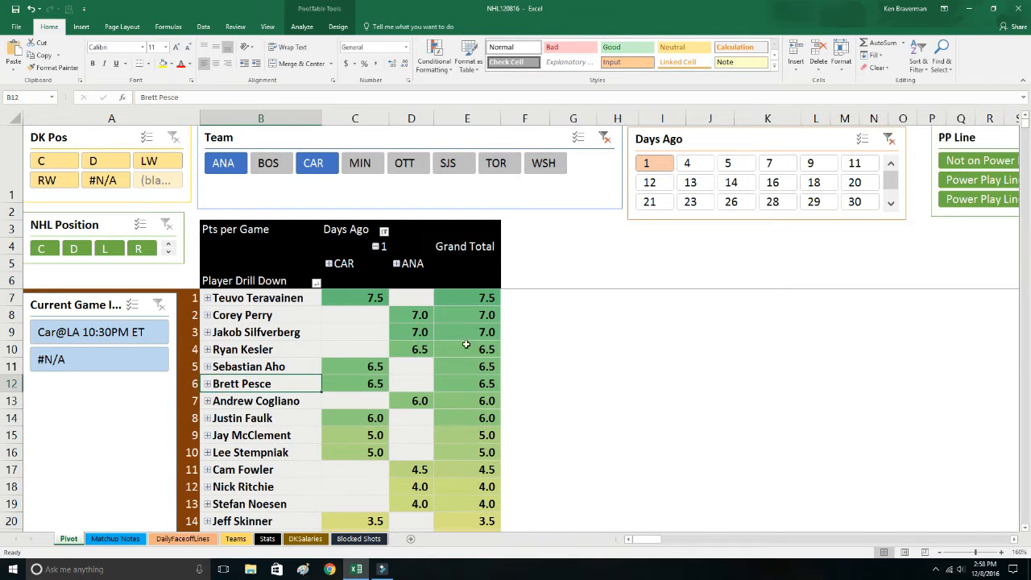
scroll(429, 379, down, 1)
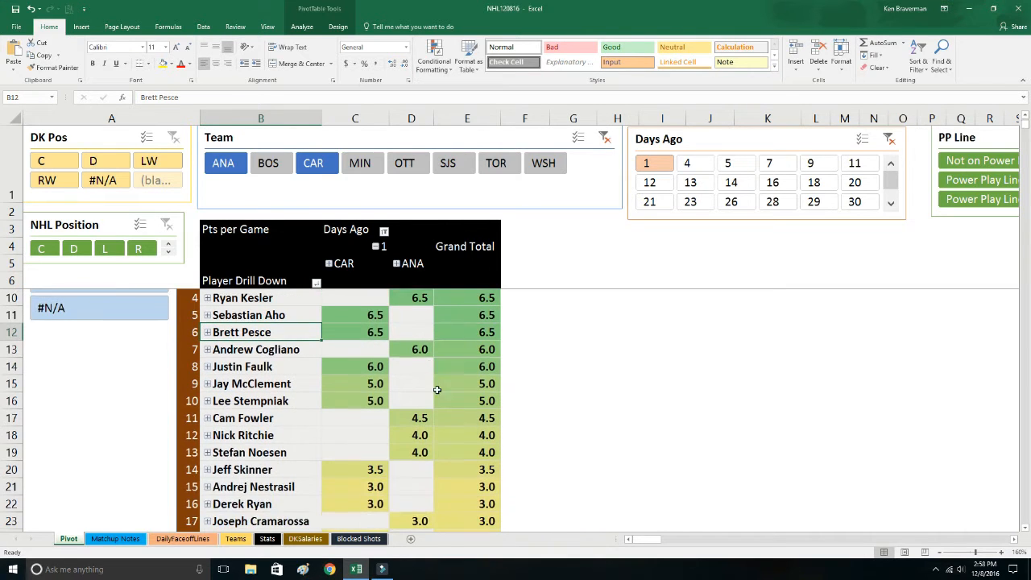
click(417, 349)
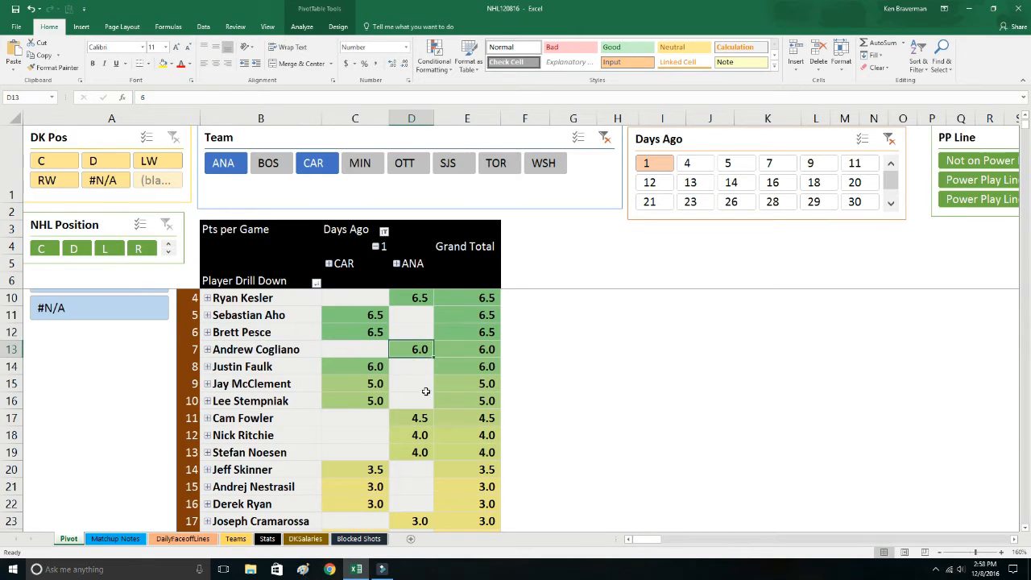
click(358, 369)
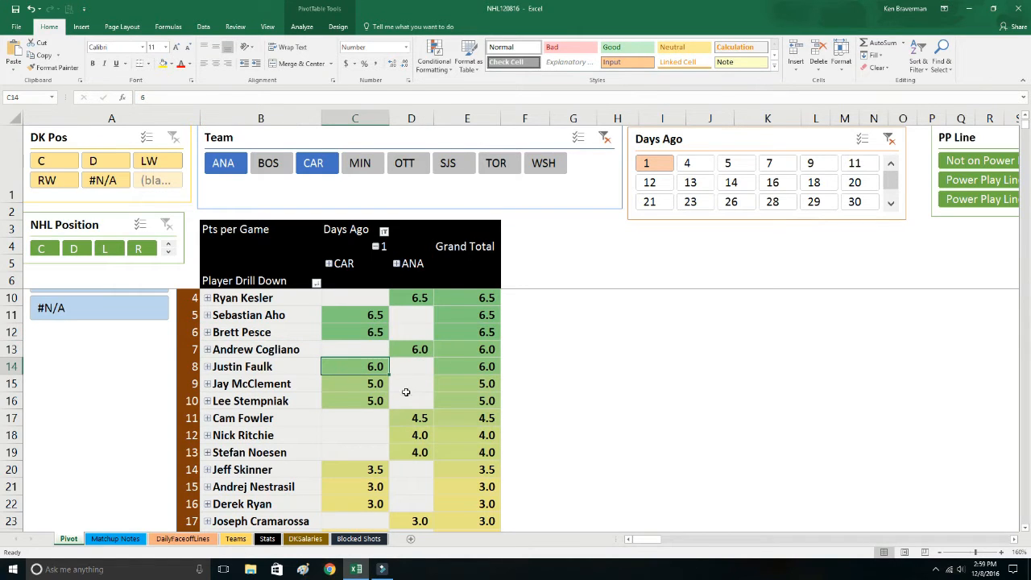
click(362, 401)
scroll(363, 401, up, 1)
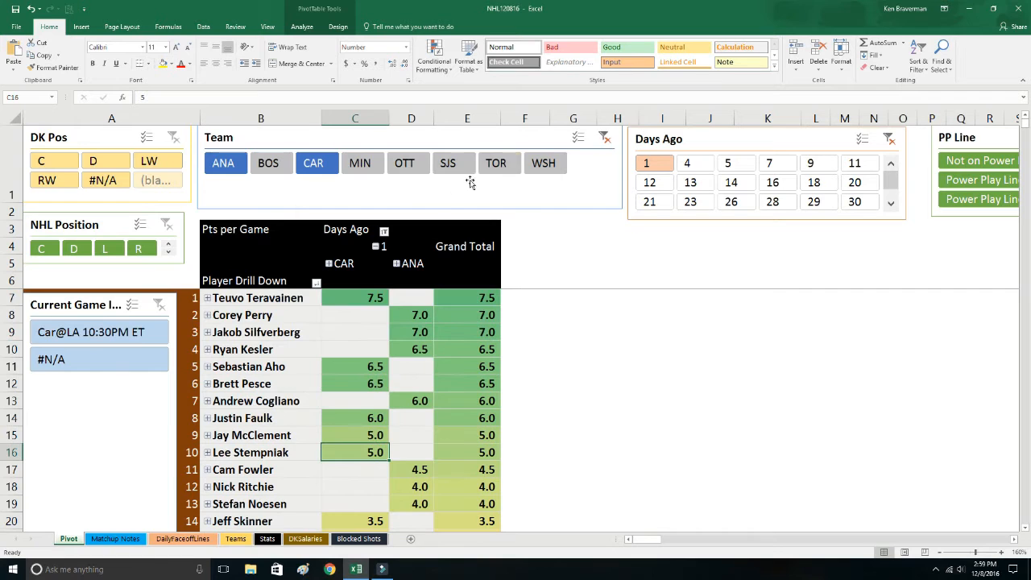
- Switch the Team filter to SJS and examine the points of its highest- and lowest-scoring players
click(603, 137)
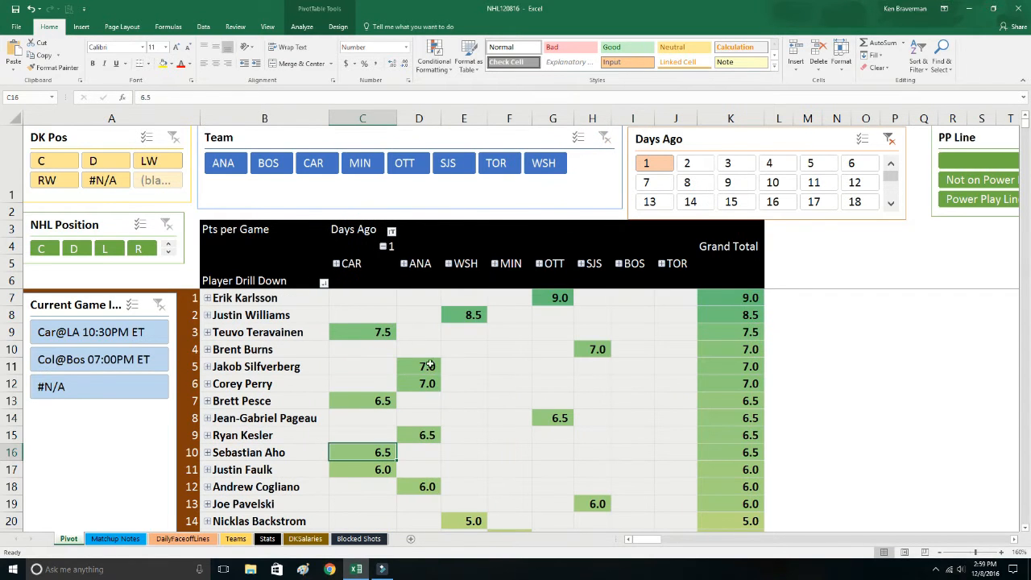
click(258, 351)
click(447, 167)
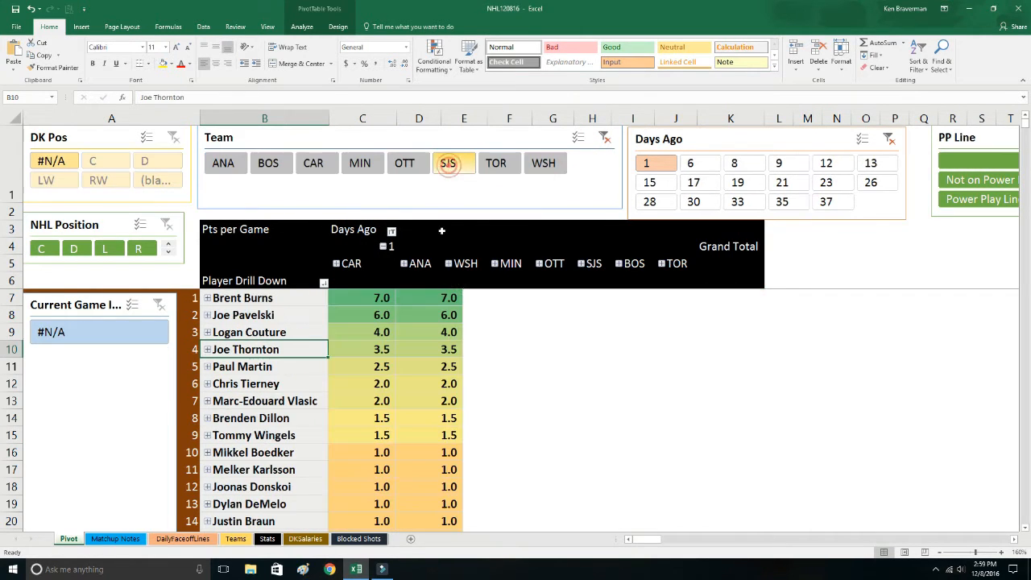
drag(385, 297, 390, 331)
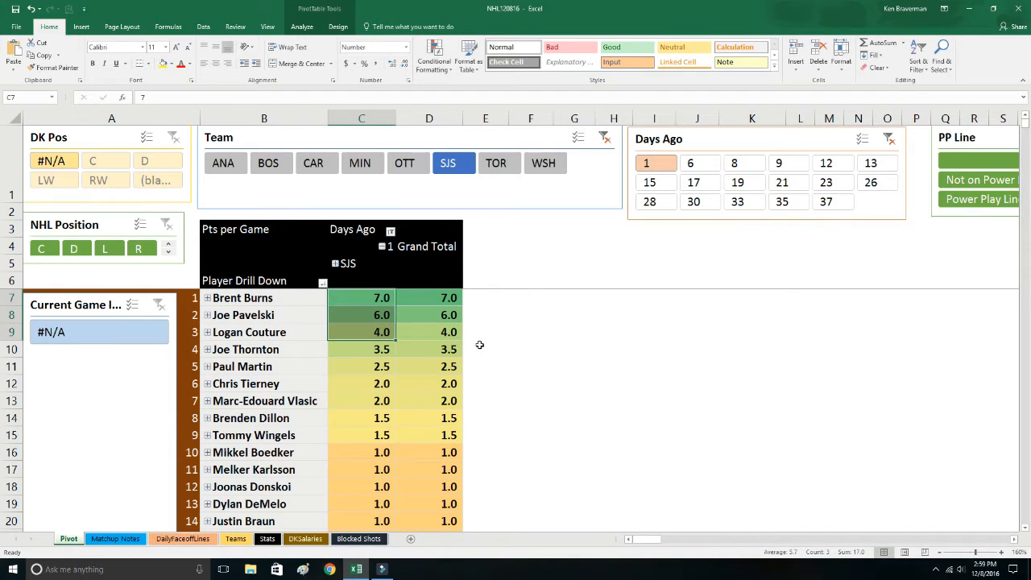
scroll(382, 441, down, 2)
click(382, 452)
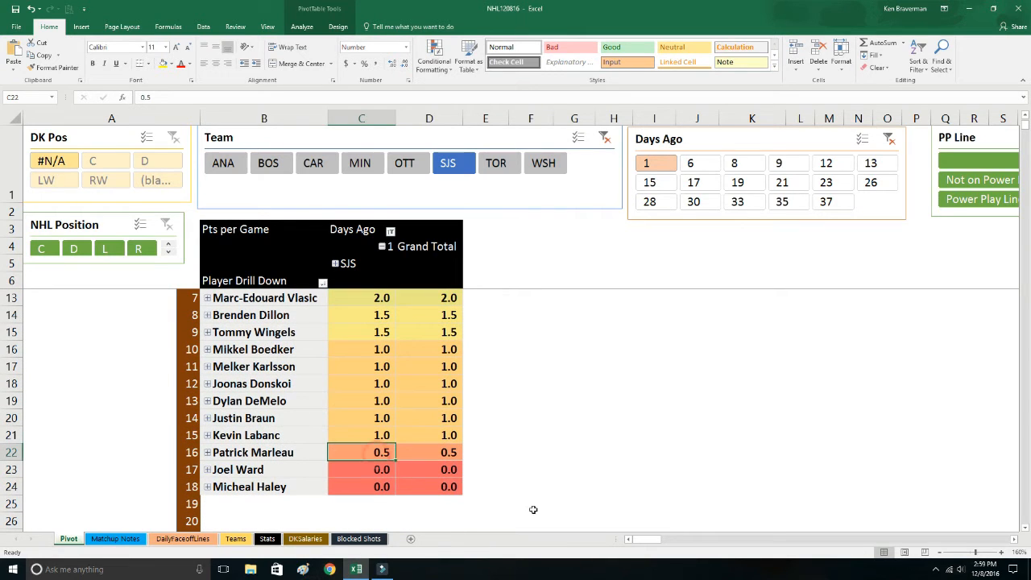
click(390, 468)
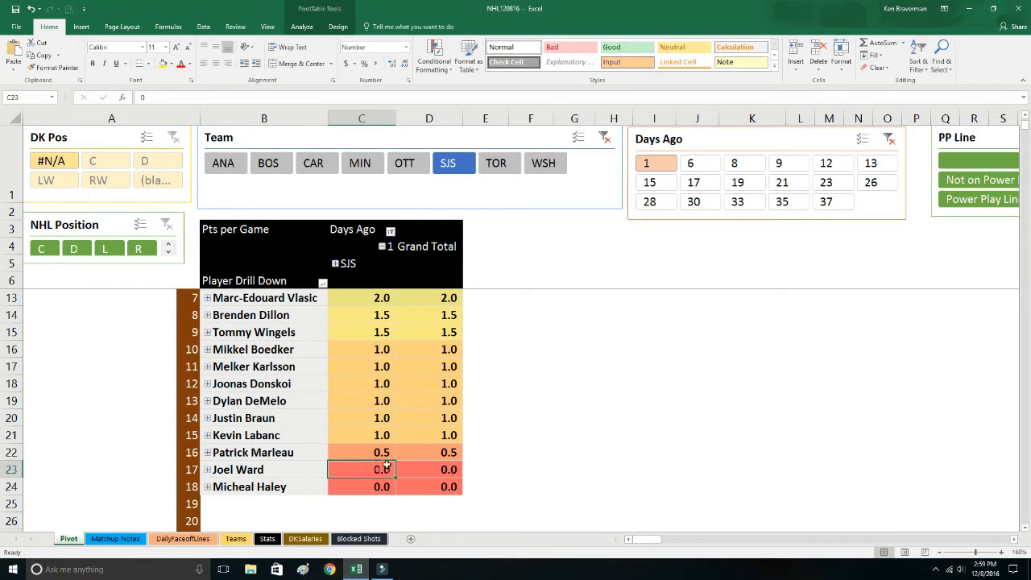
scroll(408, 377, up, 2)
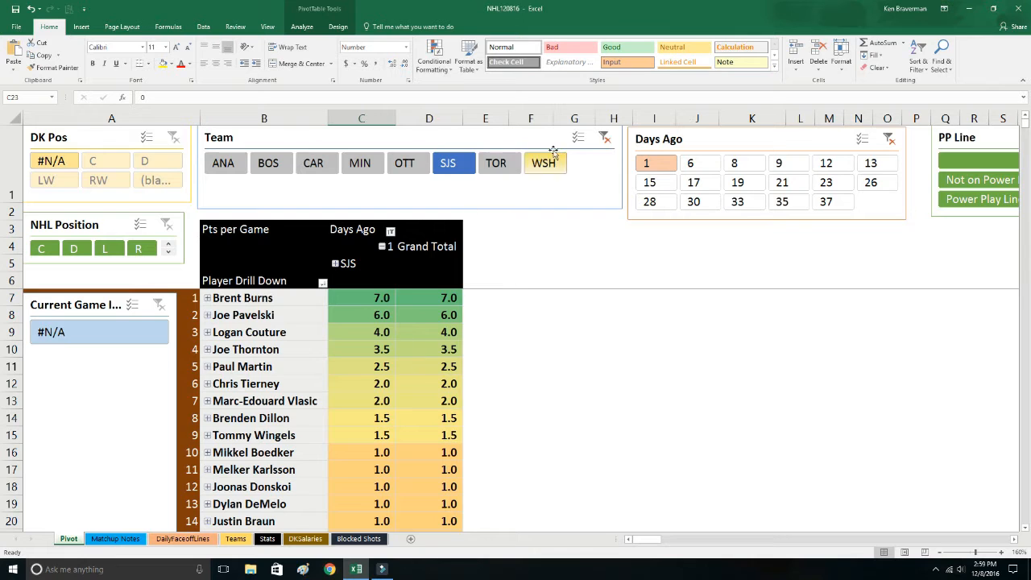
- Clear the Team filter and arrange the pivot rows with Current Game Info first and Team directly beneath it
click(604, 137)
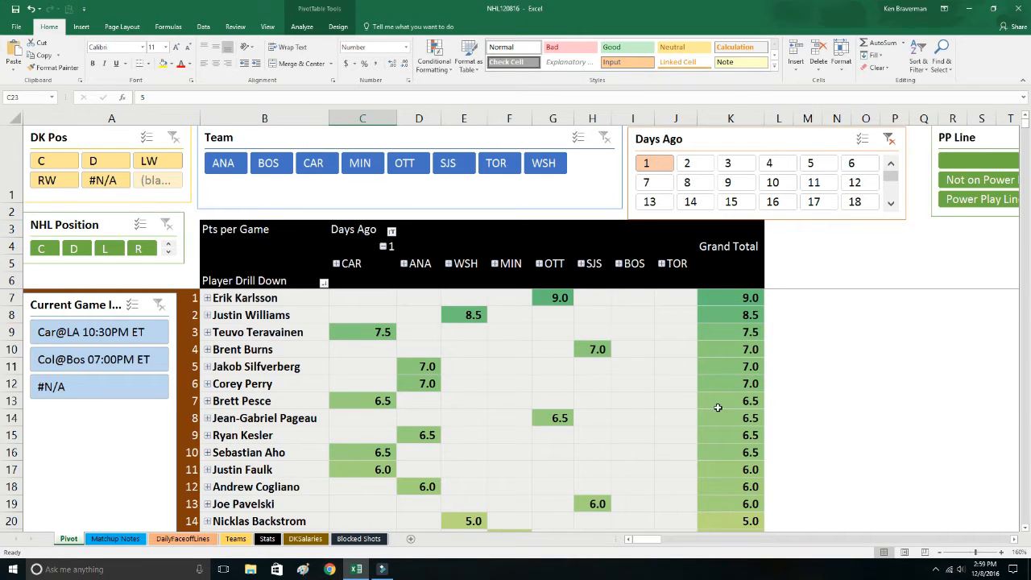
right_click(499, 450)
click(544, 439)
drag(880, 469, 878, 455)
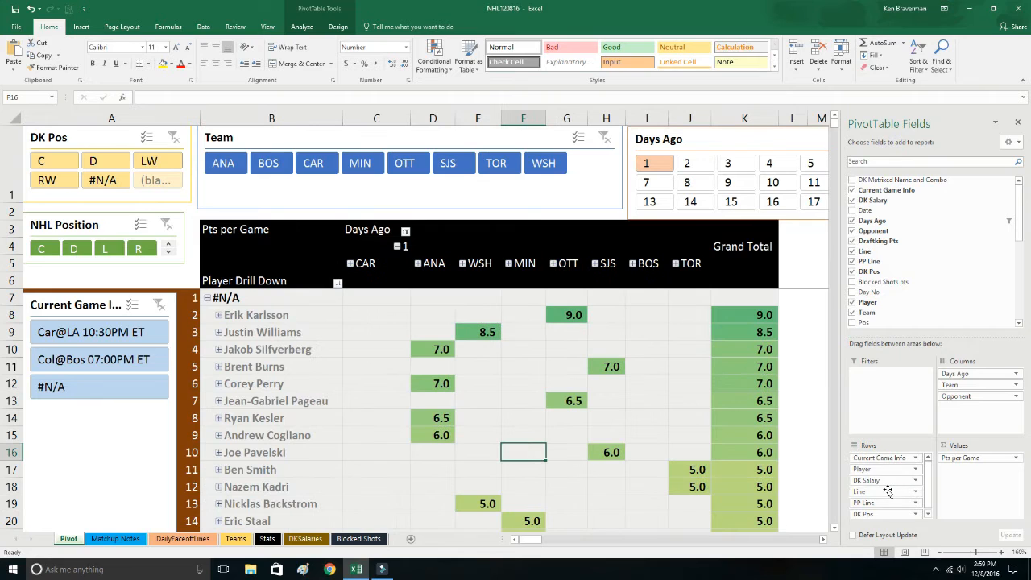
drag(954, 374, 890, 469)
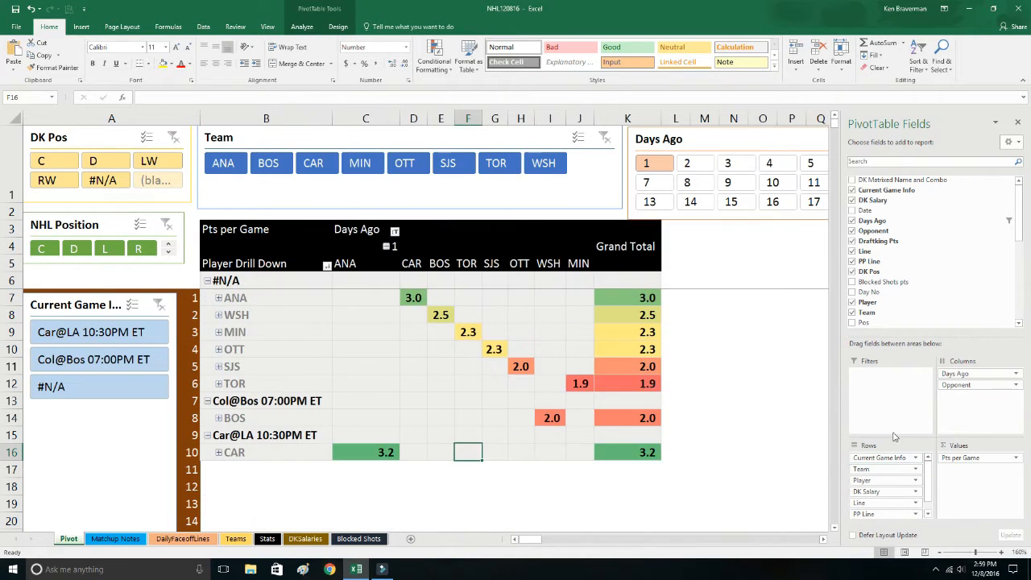
click(1016, 123)
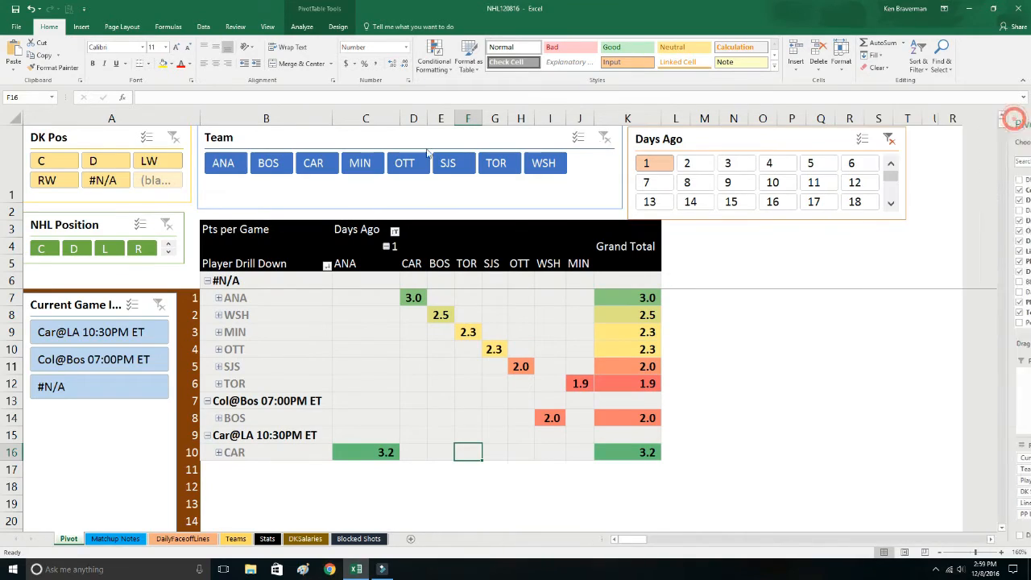
- Clear the Days Ago filter and limit Current Game Info to the listed games from Car@LA through Van@TB, excluding #N/A
click(890, 138)
click(315, 308)
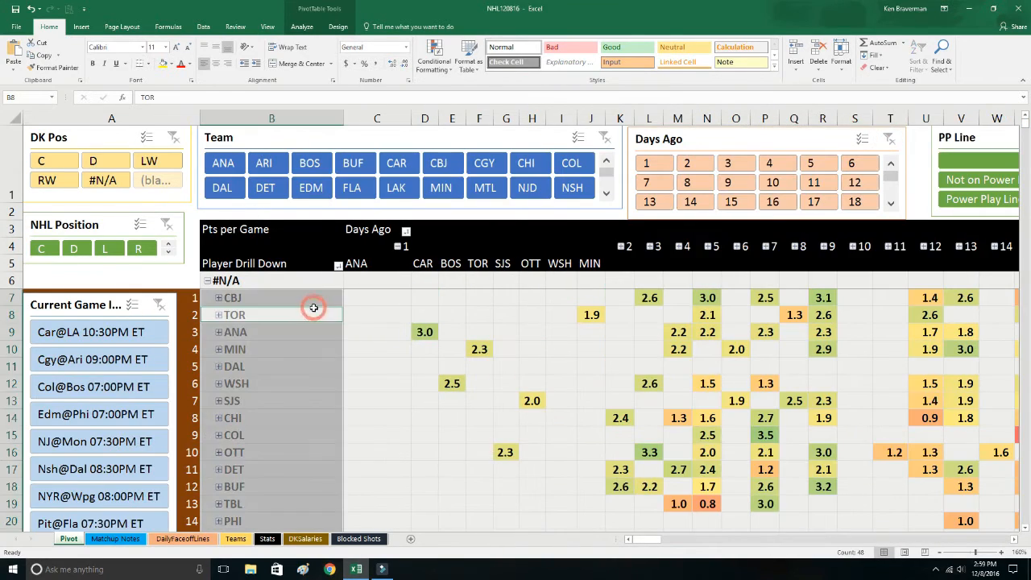
scroll(310, 308, down, 3)
drag(85, 274, 76, 444)
click(332, 337)
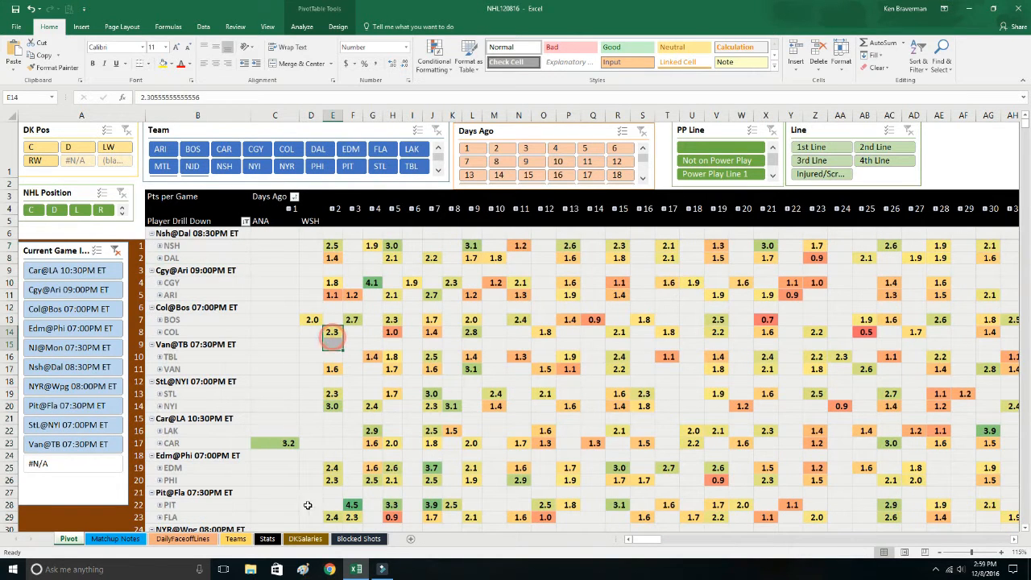
- Refresh the pivot table on the Teams sheet and enlarge the view to read the goals and shots by team
click(235, 538)
right_click(261, 260)
click(290, 303)
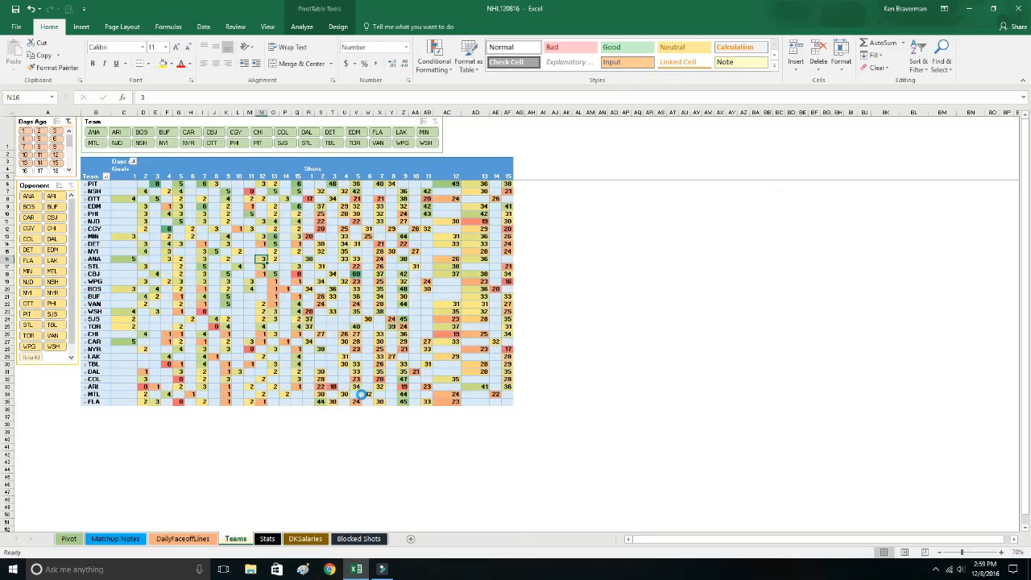
scroll(361, 394, up, 5)
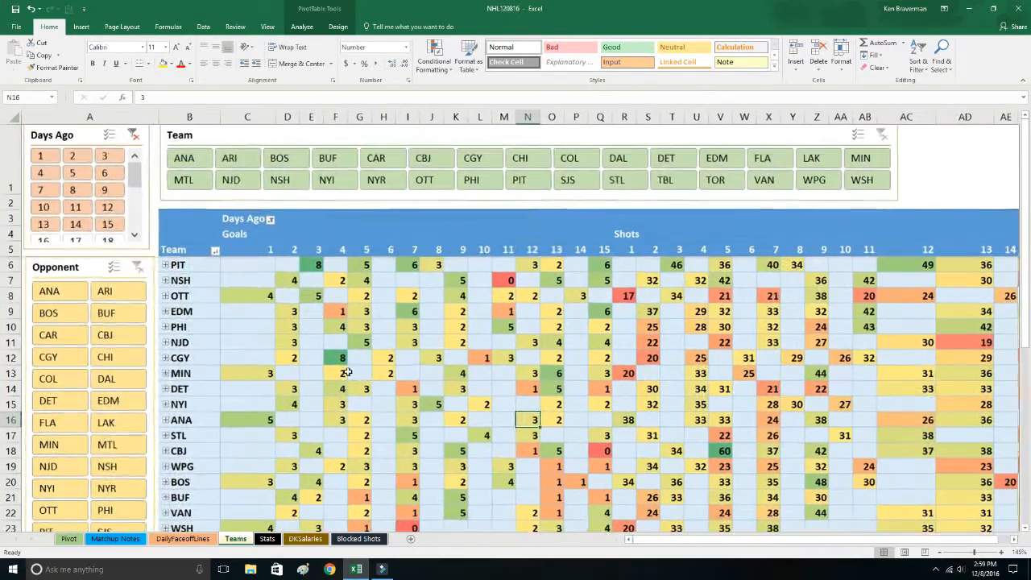
click(193, 266)
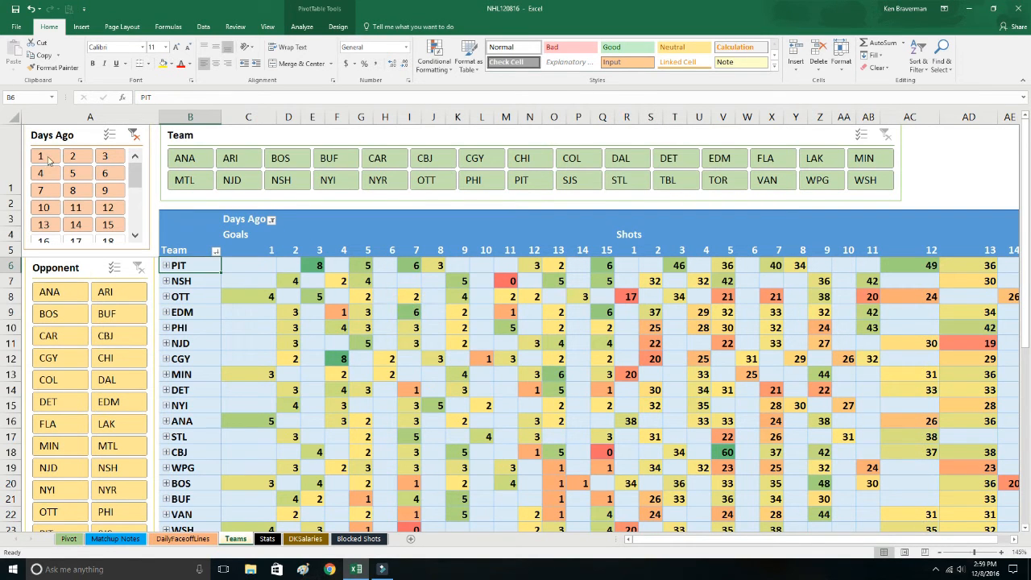
- On the Pivot sheet, filter the Team slicer to PIT and NSH
click(68, 538)
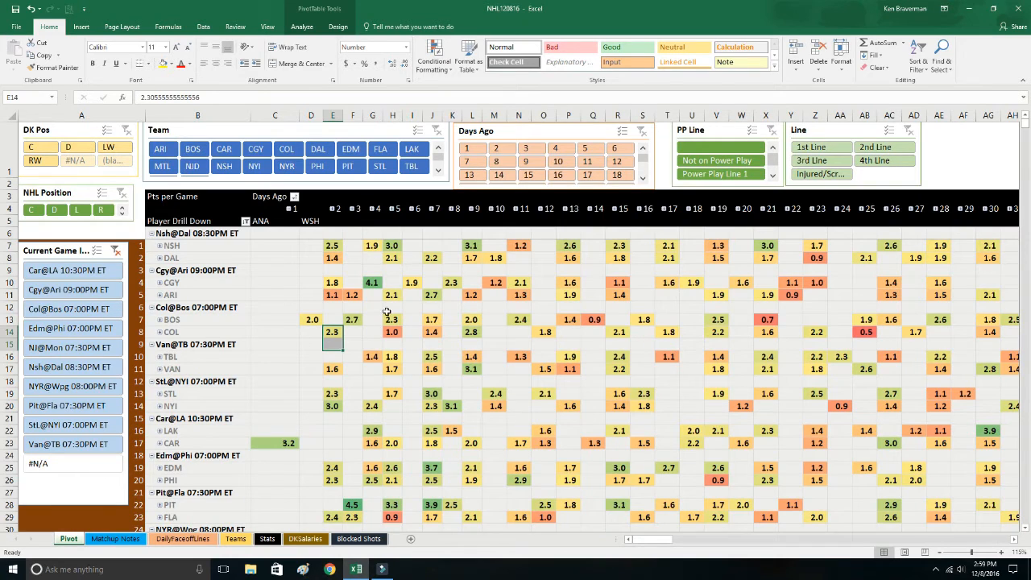
click(347, 166)
ctrl+click(226, 166)
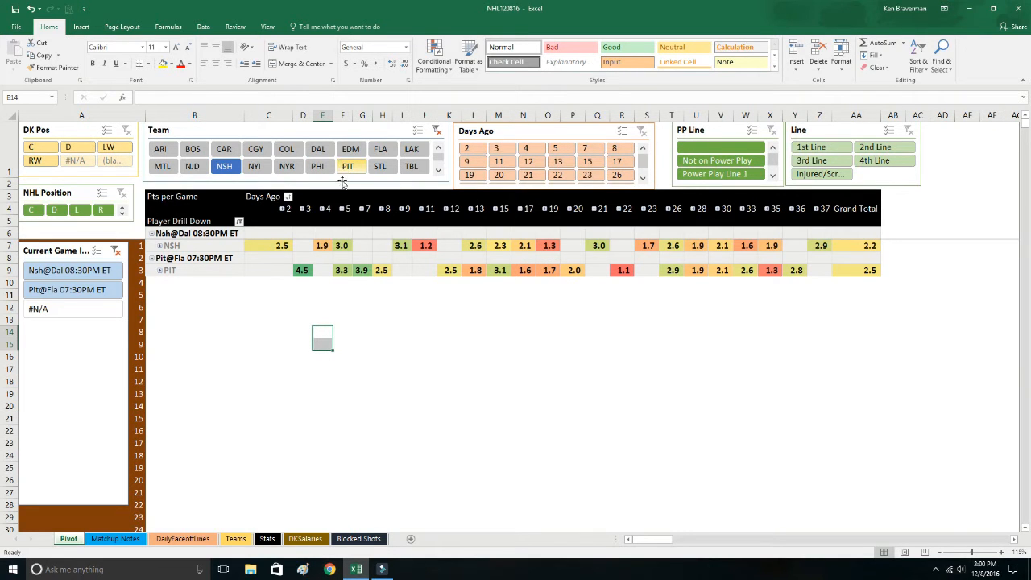
- Check the next-ranked teams below OTT on the Teams sheet and add EDM, CGY, NJD and PHI to the Pivot sheet's Team filter
click(242, 540)
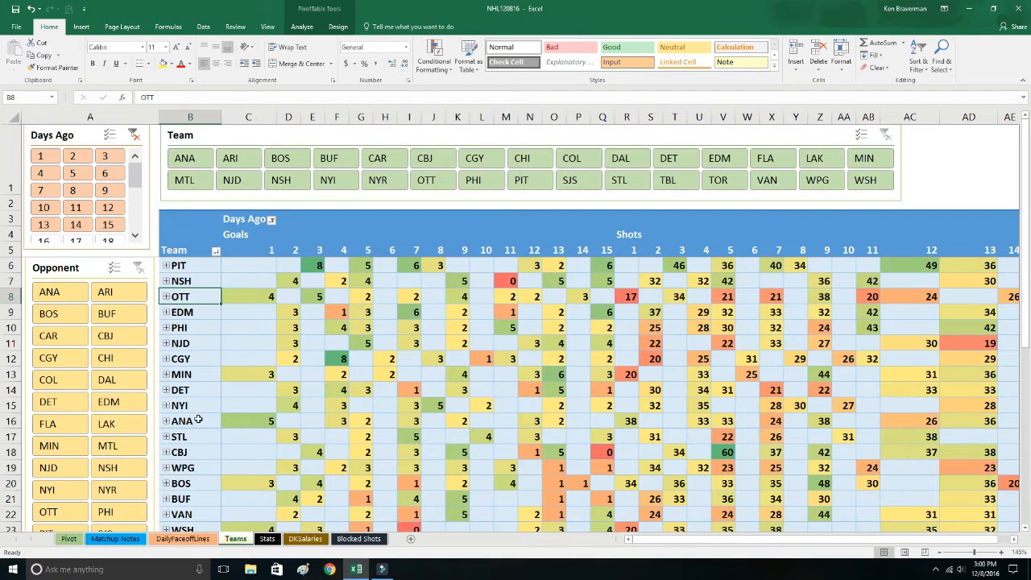
drag(182, 306, 190, 362)
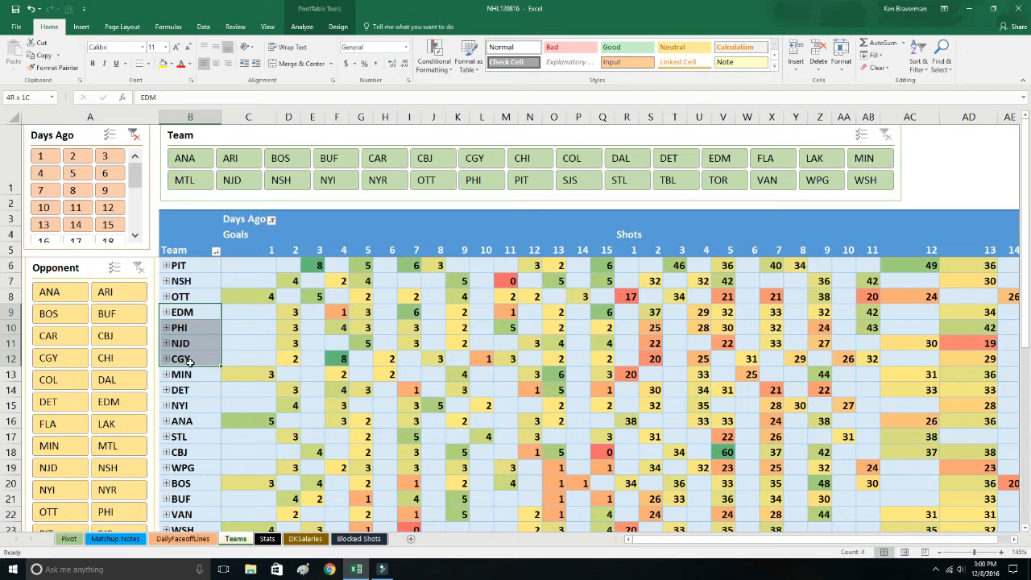
click(70, 538)
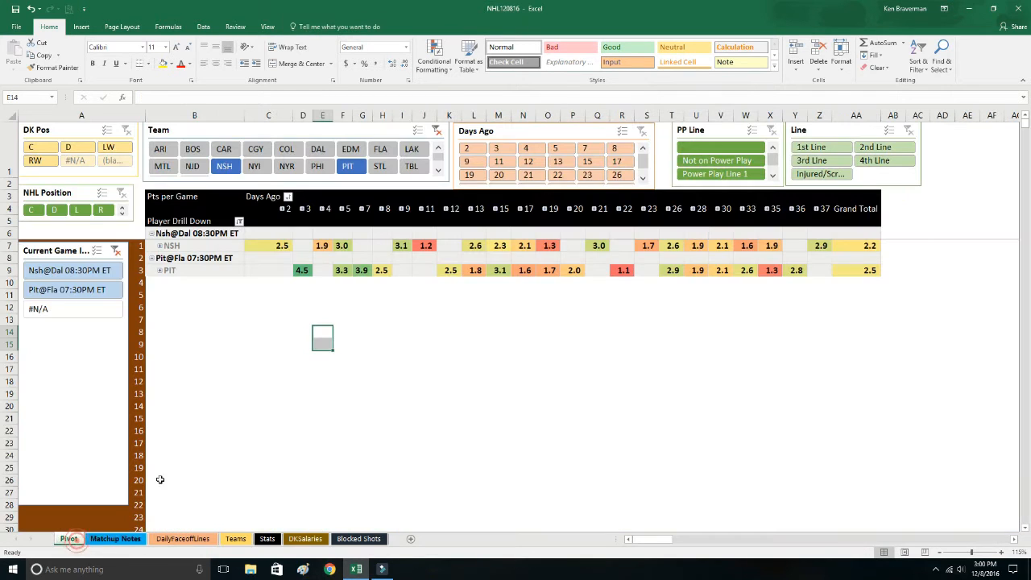
ctrl+click(352, 149)
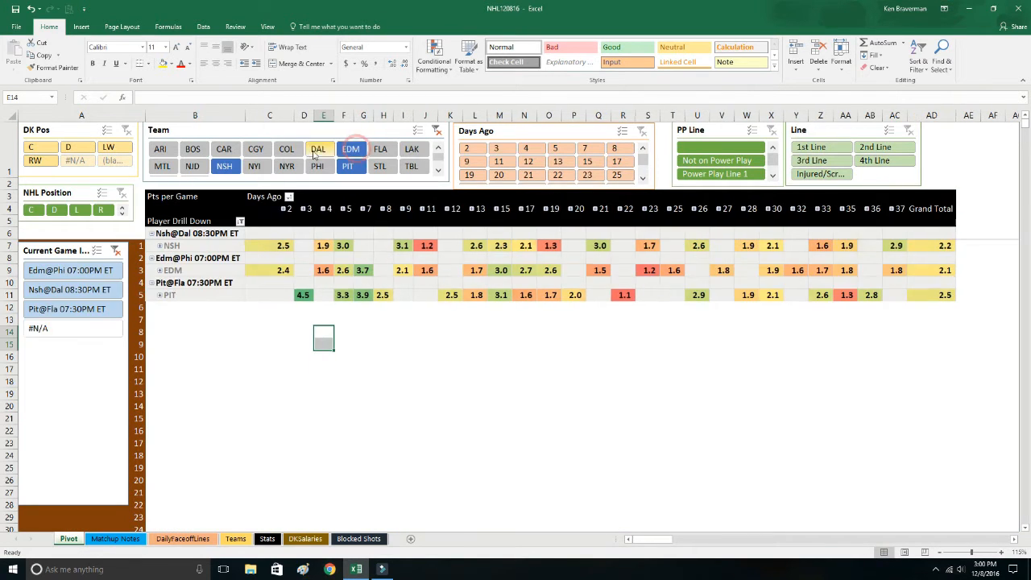
ctrl+click(255, 149)
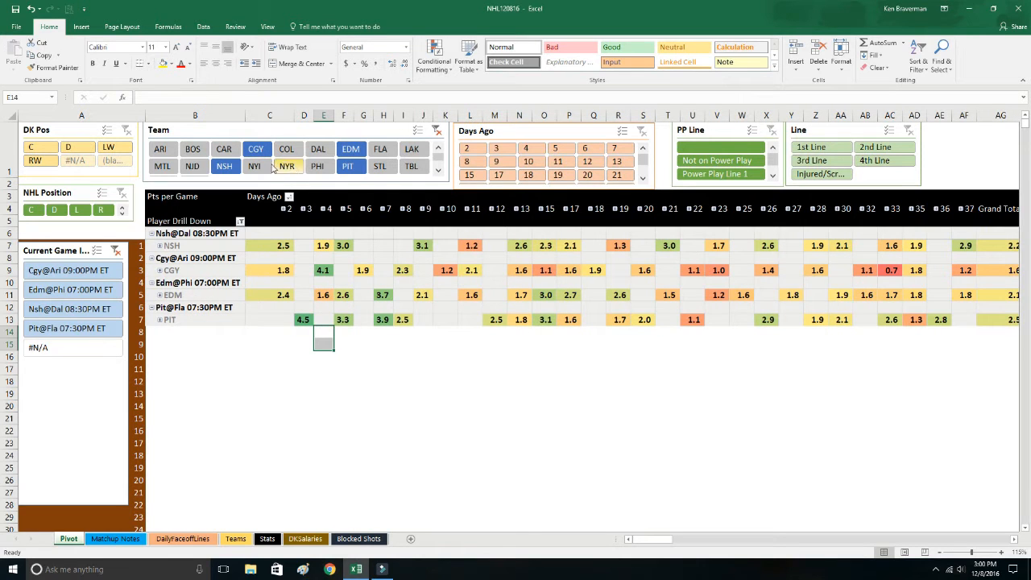
ctrl+click(192, 166)
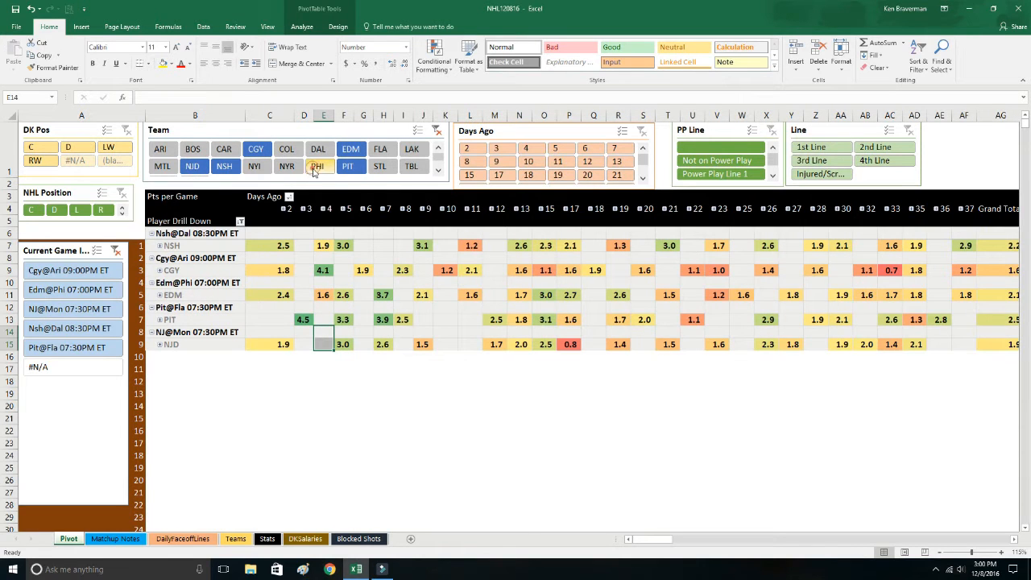
ctrl+click(317, 166)
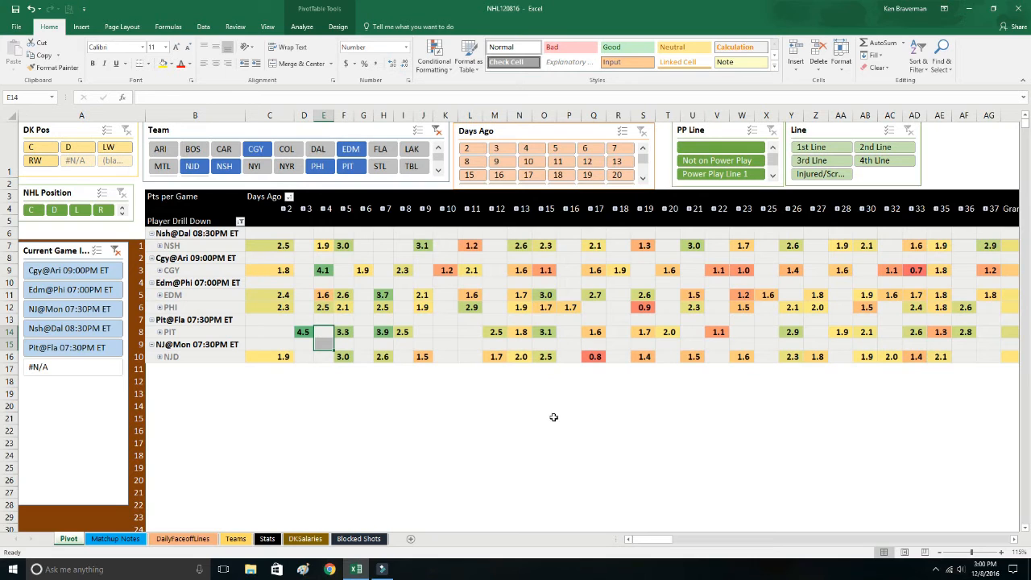
- Move Player above Current Game Info in the pivot rows so individual players are listed first, and hide the field list
right_click(309, 295)
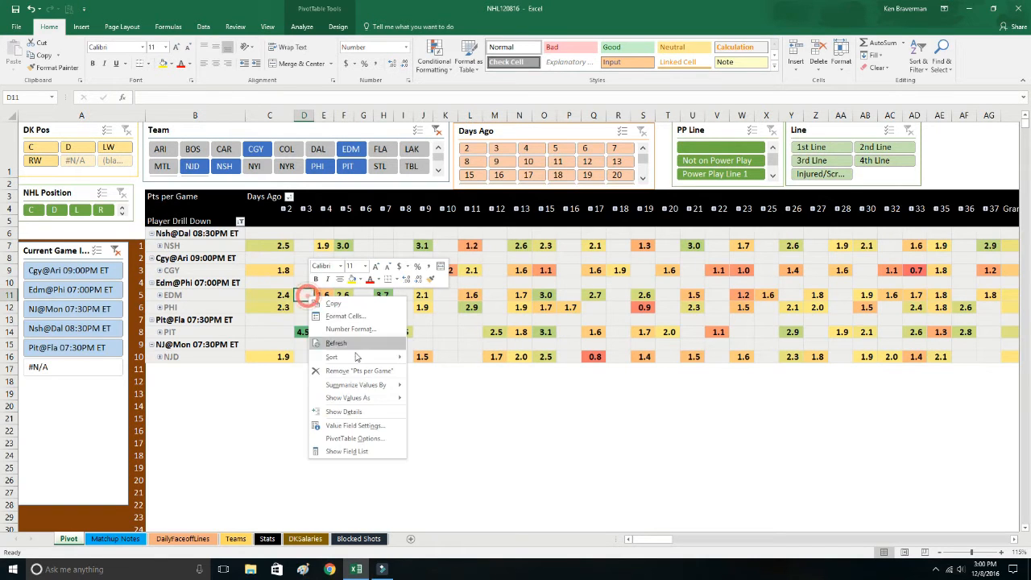
click(331, 450)
drag(860, 484, 862, 456)
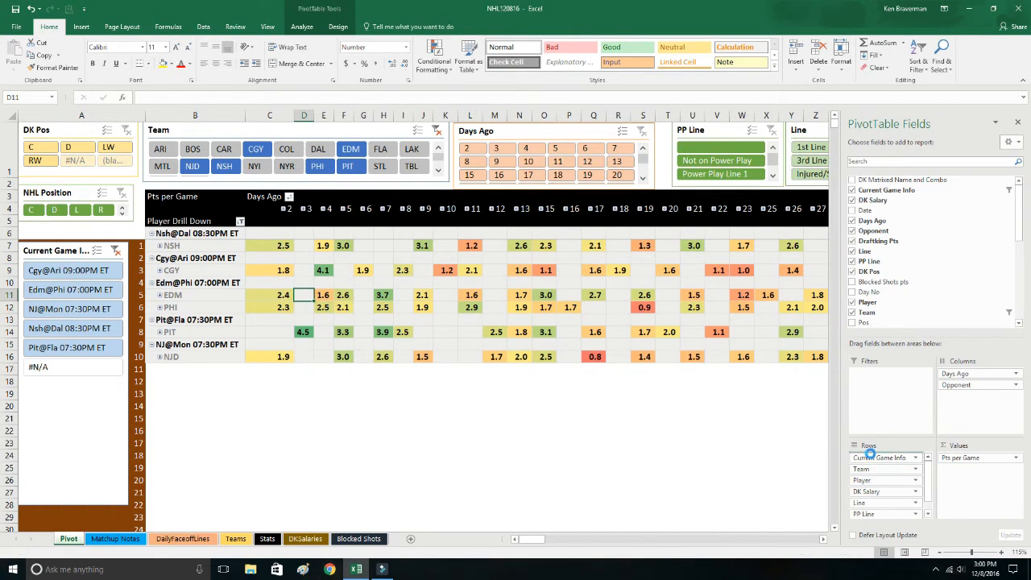
click(371, 283)
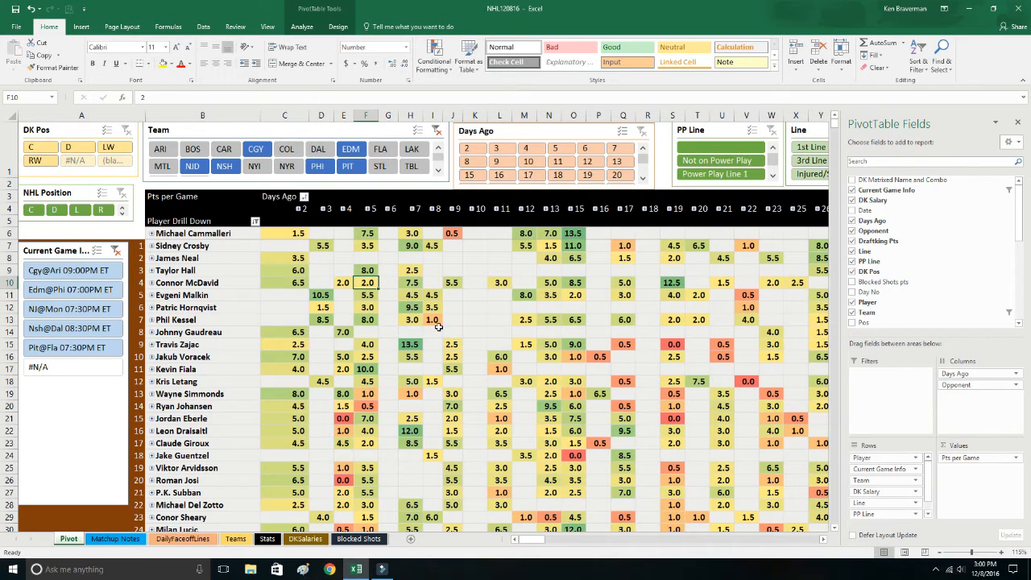
drag(216, 233, 227, 258)
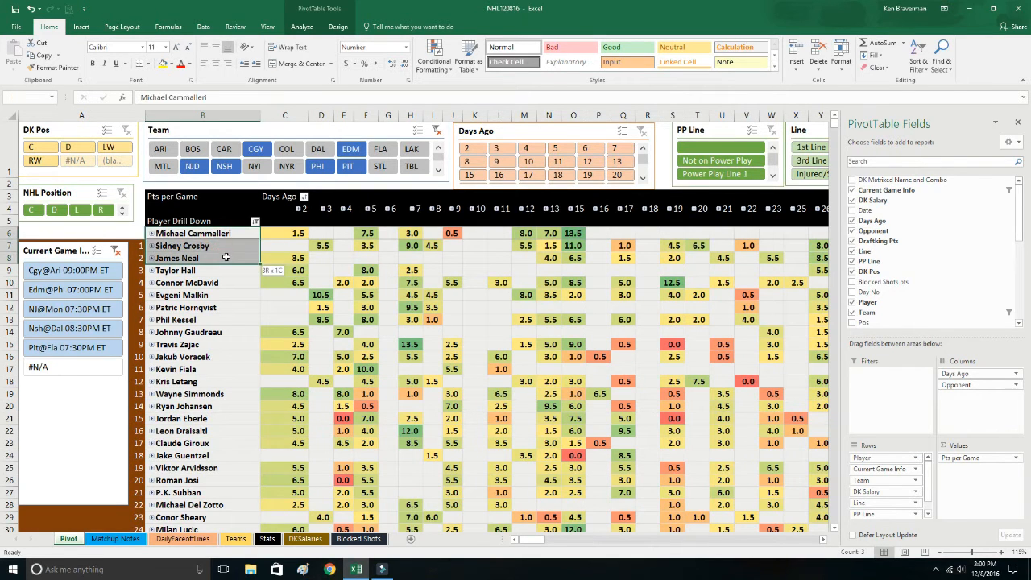
scroll(263, 282, up, 2)
click(1017, 123)
- Limit the Days Ago filter to 2 through 15 and go over the resulting player ranking
drag(594, 157, 609, 192)
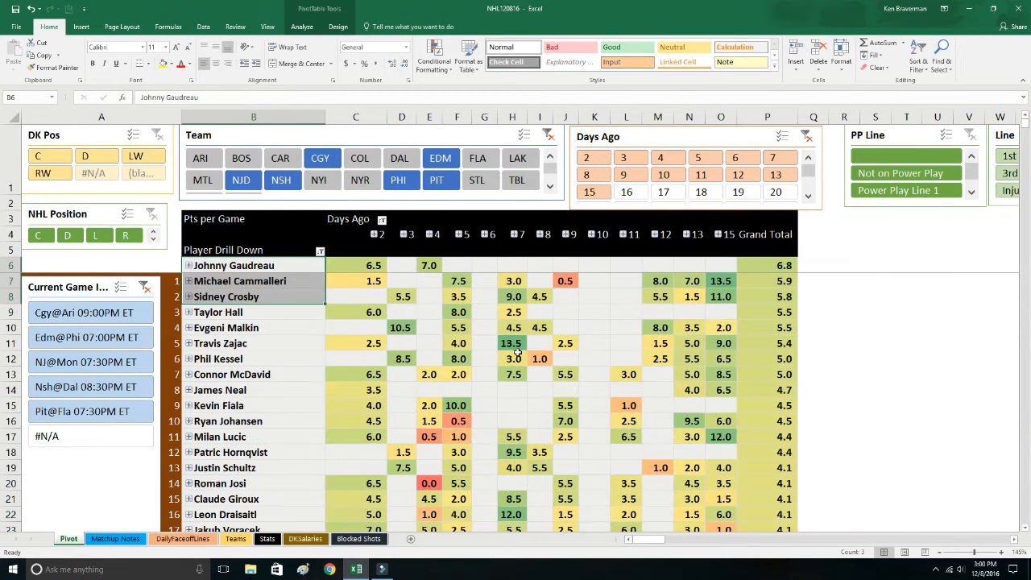
click(433, 371)
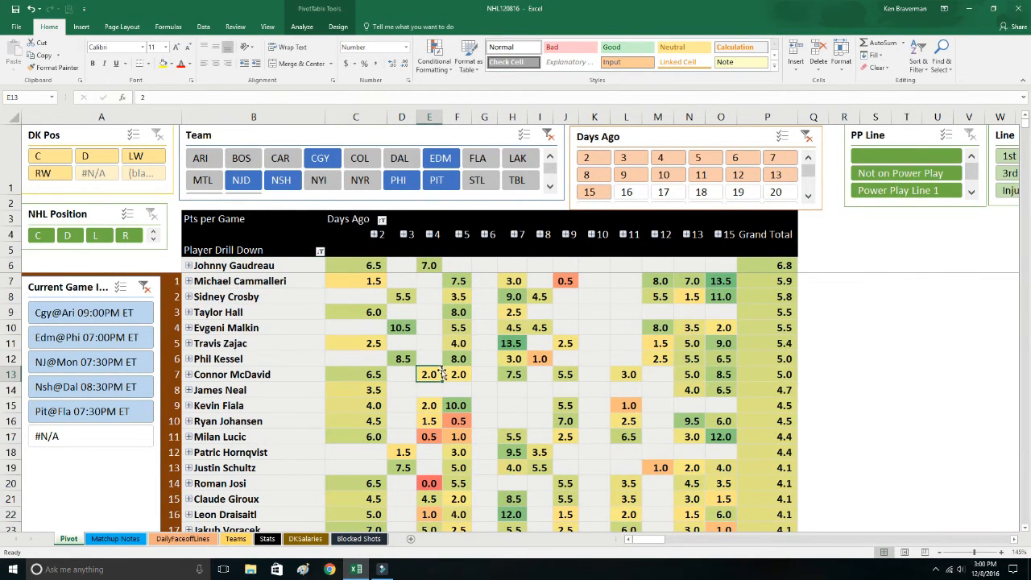
scroll(439, 369, up, 1)
drag(284, 285, 293, 512)
- Filter DK Pos to C and highlight the first eleven centers, Sidney Crosby through Sam Bennett, in yellow
click(42, 161)
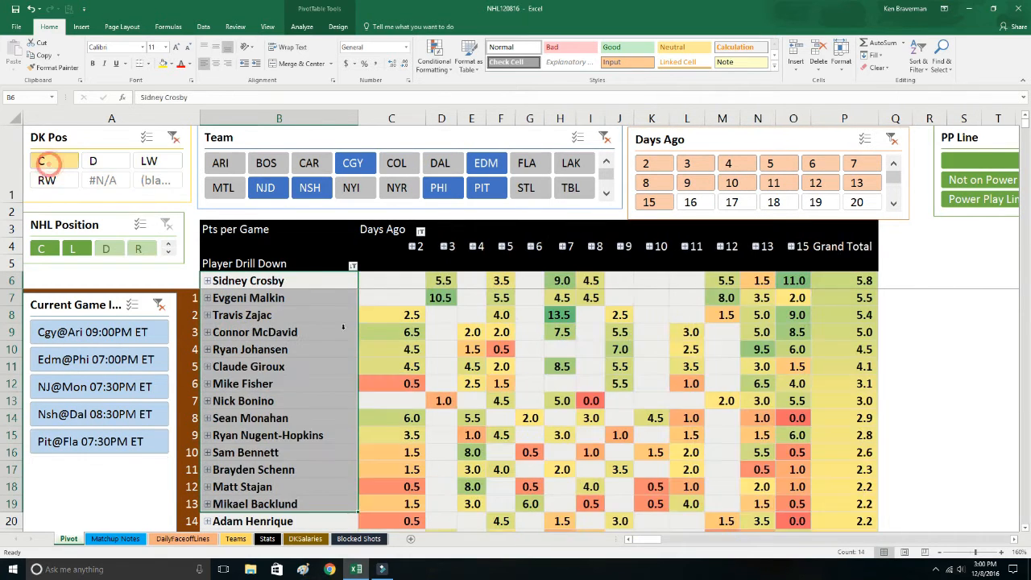
click(407, 349)
drag(272, 279, 279, 453)
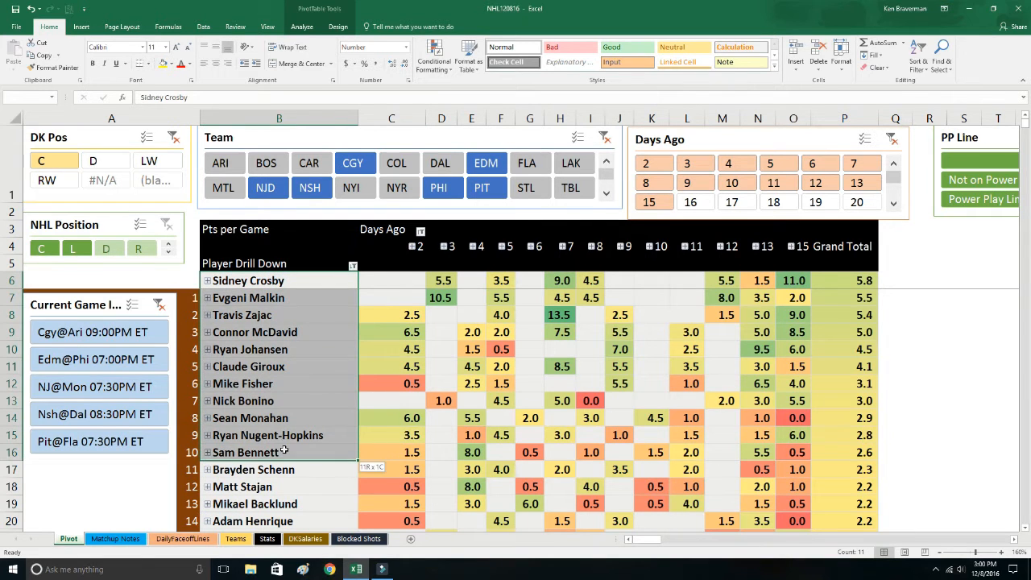
click(162, 64)
- Examine the recent game points of the centers ranked below the highlighted group
scroll(343, 398, down, 2)
scroll(337, 402, down, 2)
scroll(337, 402, down, 1)
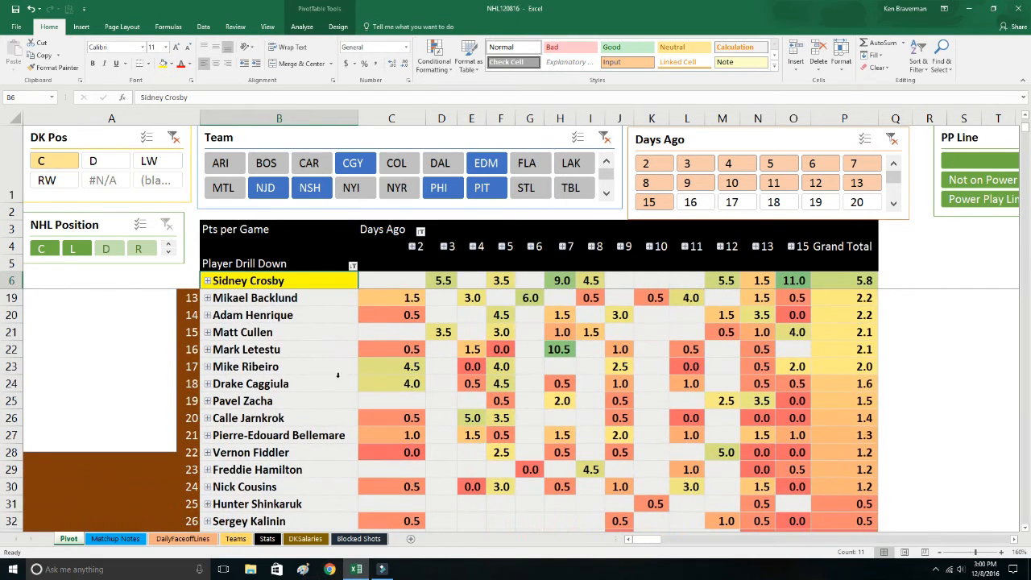
click(560, 349)
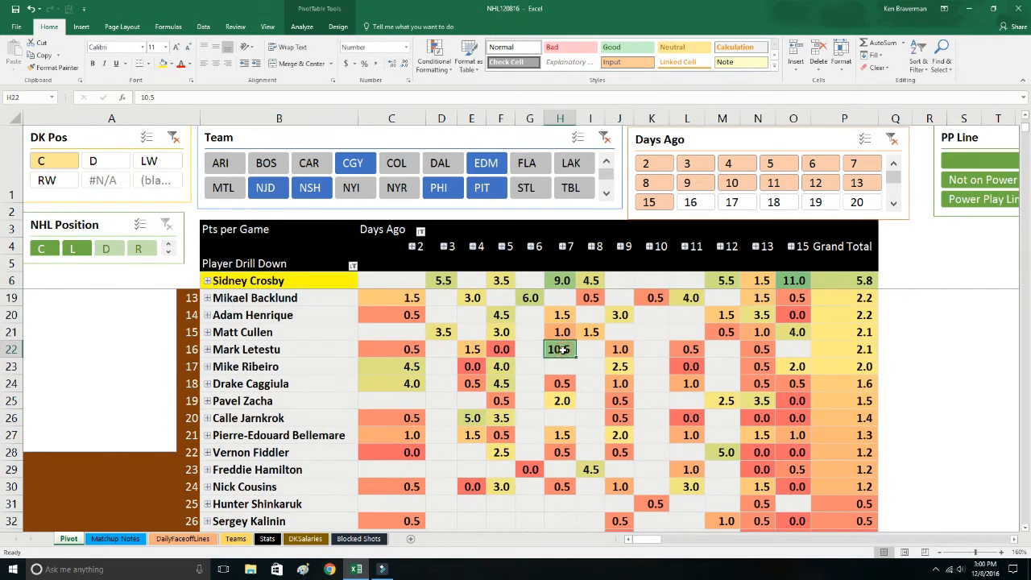
scroll(463, 377, down, 1)
scroll(461, 368, up, 2)
scroll(458, 361, up, 3)
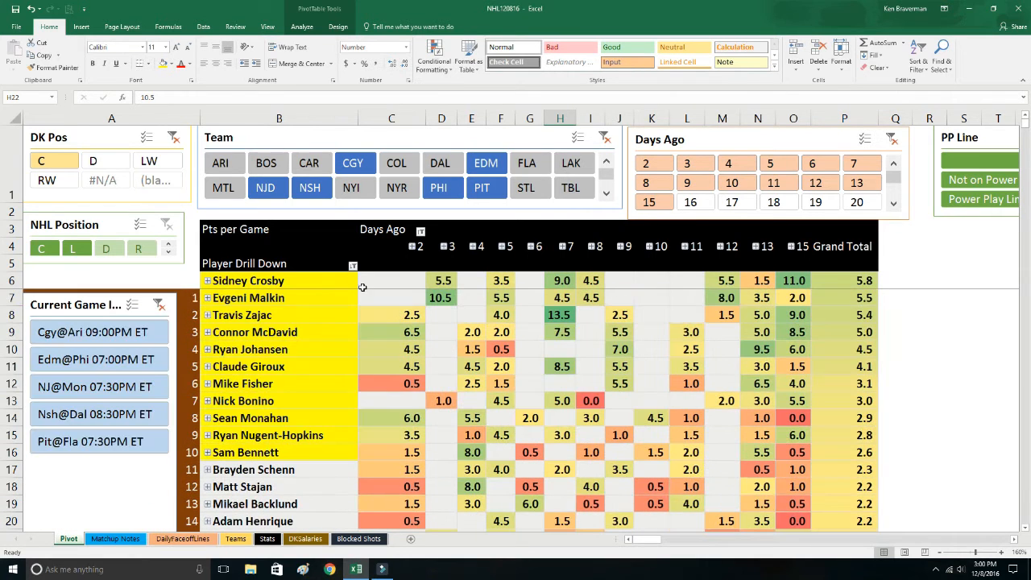
- Filter DK Pos to LW and RW, highlight Johnny Gaudreau through Bryan Rust in yellow, and check Bryan Rust's game points
drag(149, 166, 67, 180)
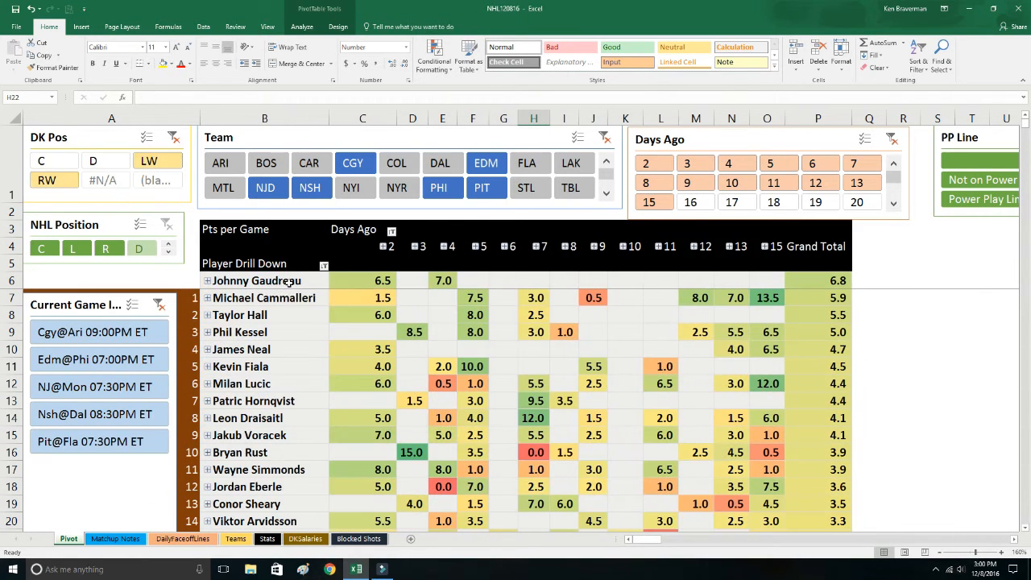
drag(262, 280, 267, 451)
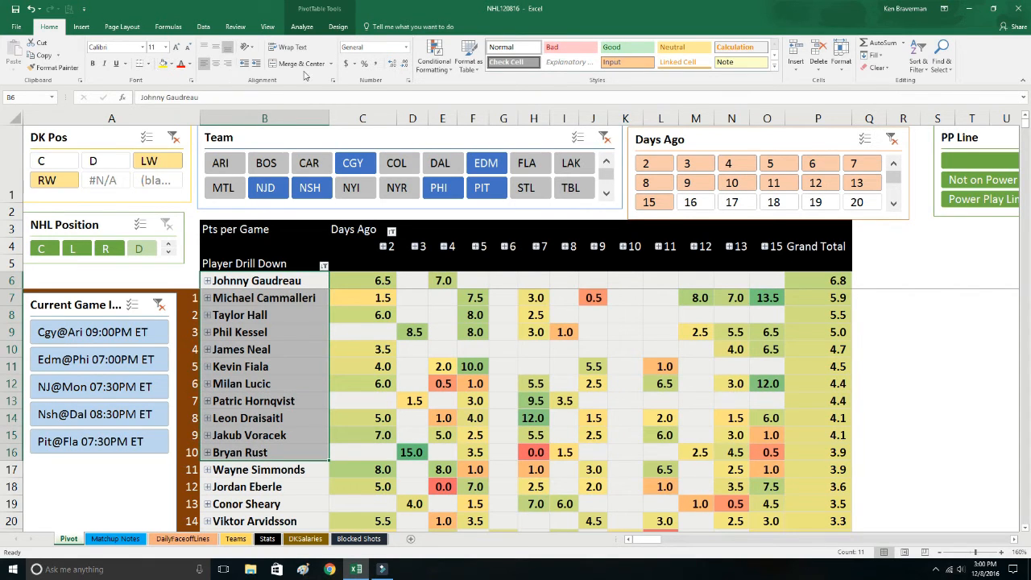
click(163, 63)
click(415, 449)
drag(470, 451, 732, 456)
click(402, 452)
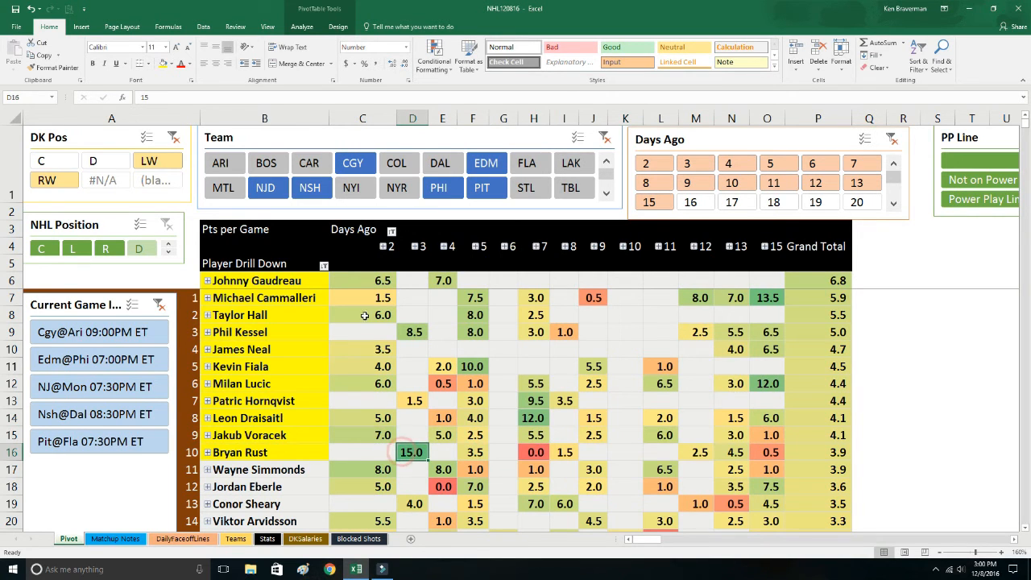
- Highlight the wingers Wayne Simmonds and Jordan Eberle in yellow as well
click(310, 469)
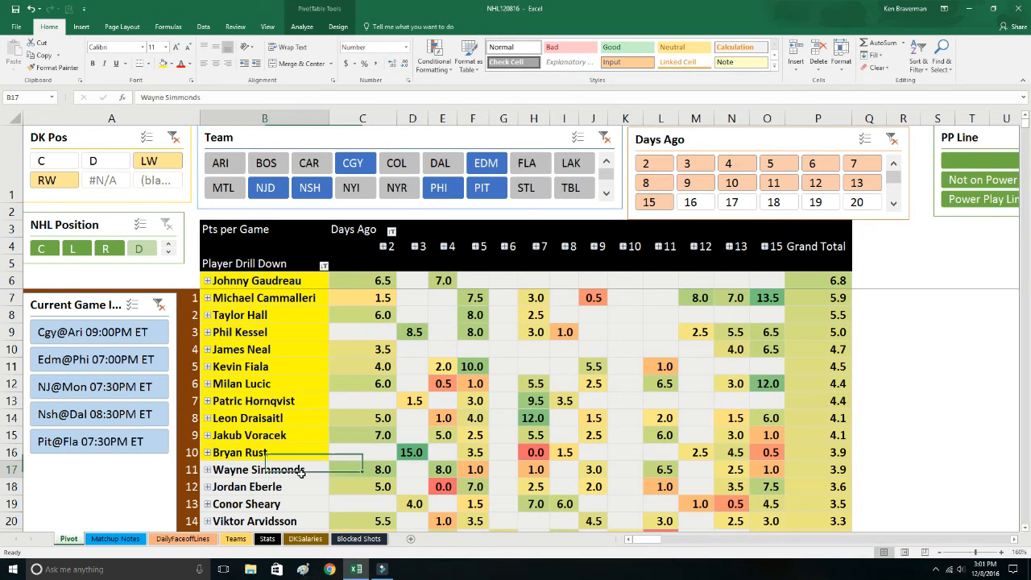
click(163, 63)
scroll(373, 337, down, 1)
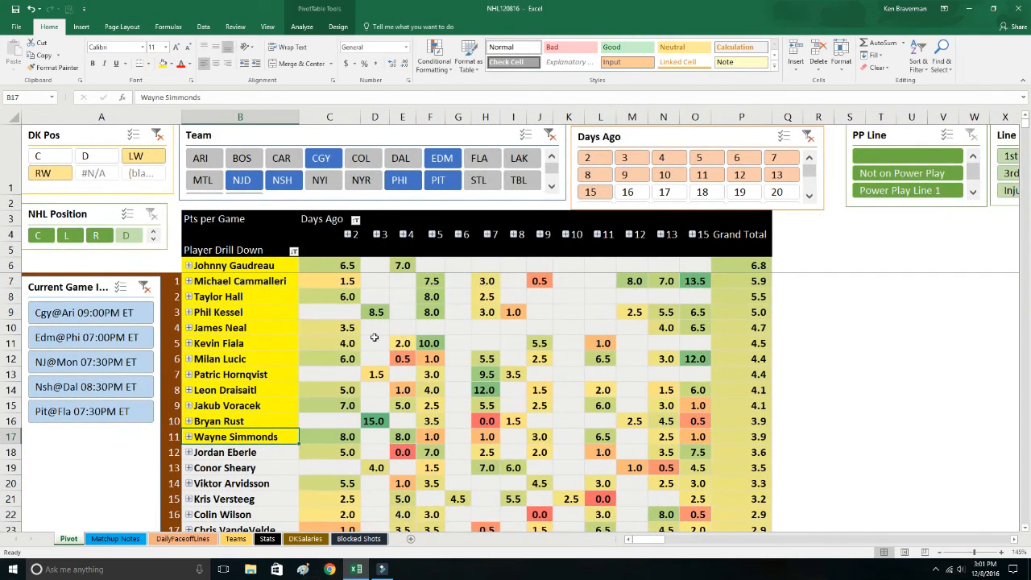
click(282, 456)
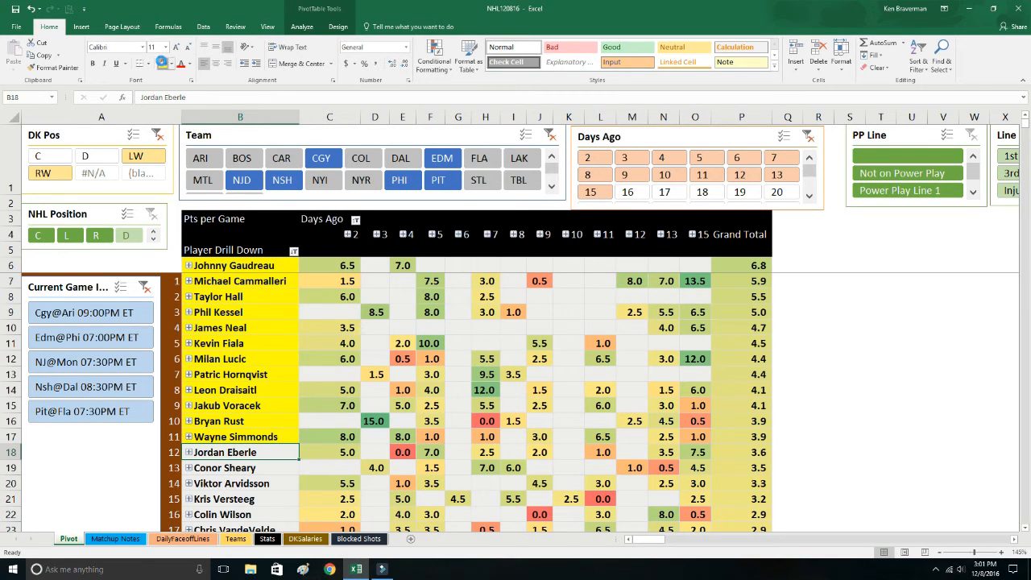
click(163, 64)
- Review the lower-ranked wingers and highlight Alex Chiasson in yellow
scroll(345, 395, down, 2)
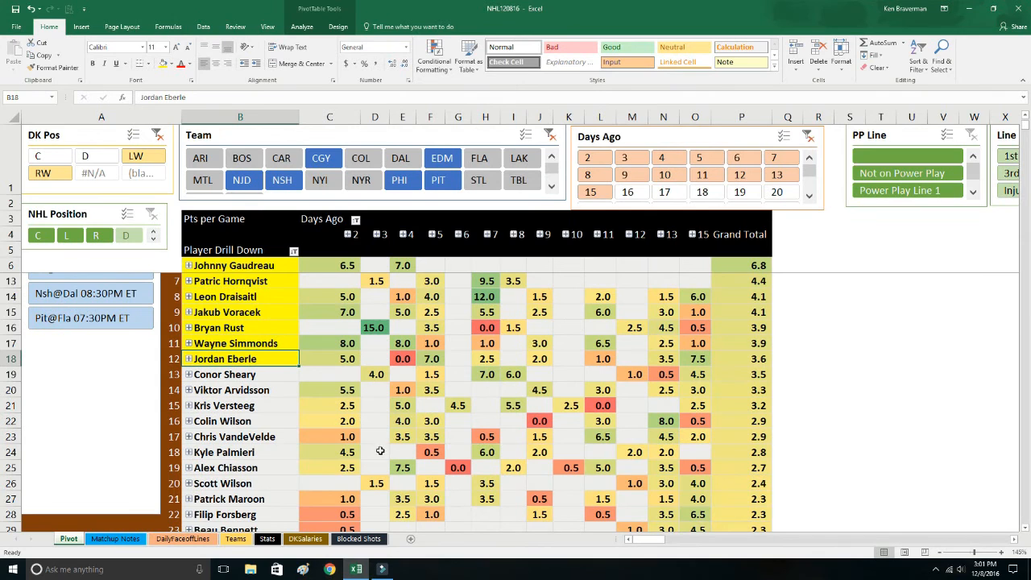
scroll(306, 438, down, 1)
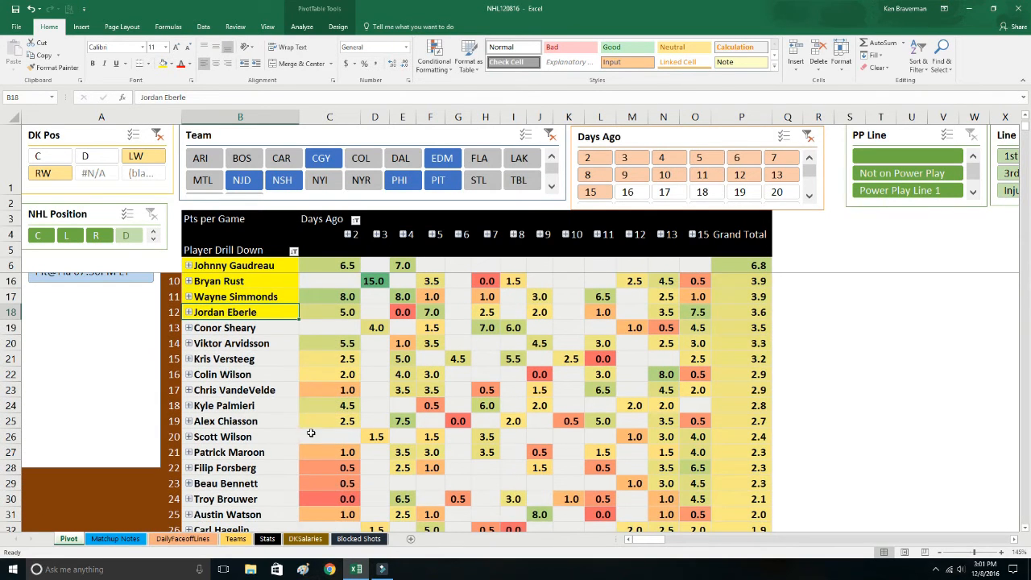
click(396, 421)
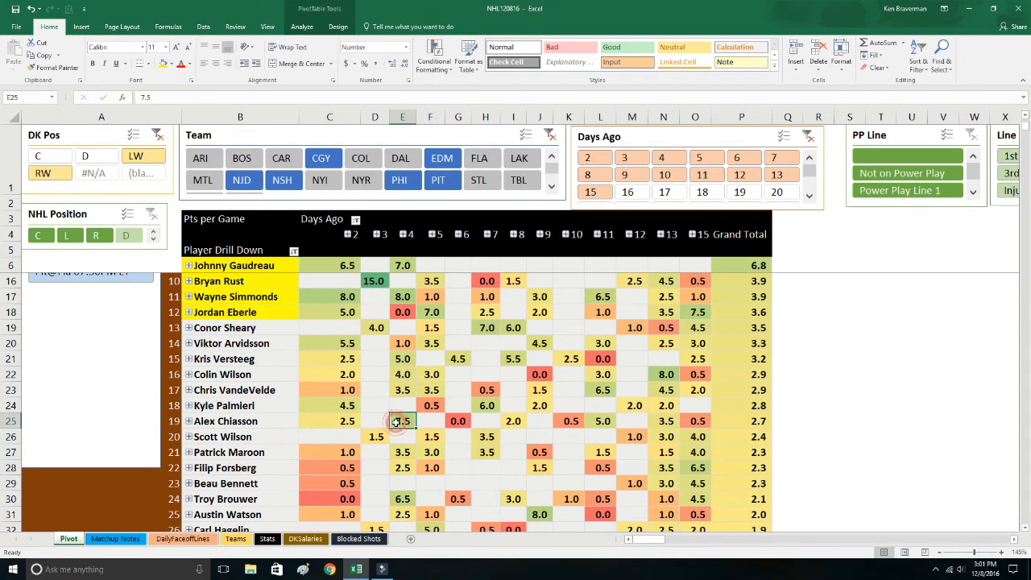
click(242, 420)
click(164, 63)
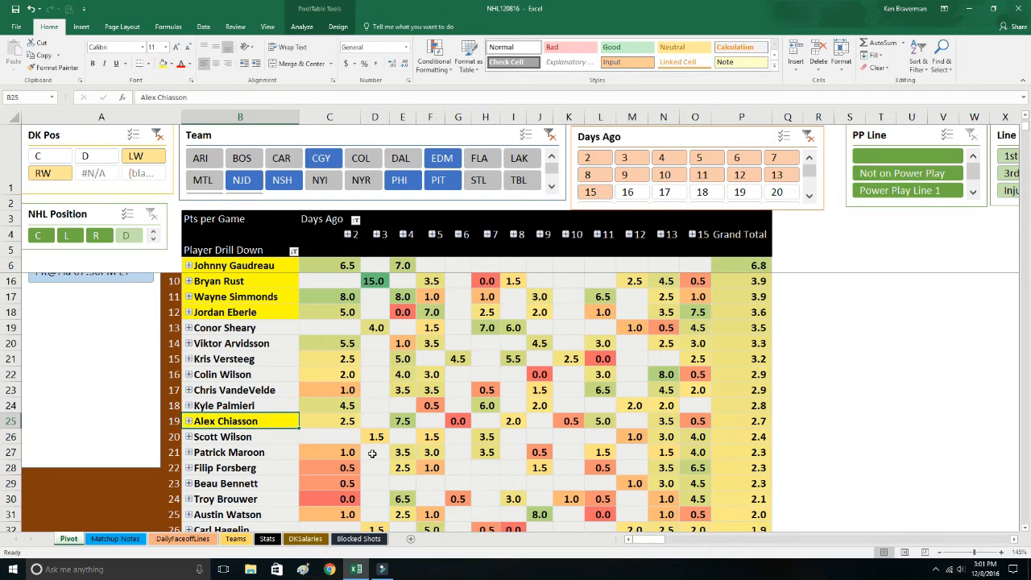
- Filter DK Pos to D and highlight the first eleven defensemen, Roman Josi through Andy Greene, in yellow
scroll(352, 455, down, 1)
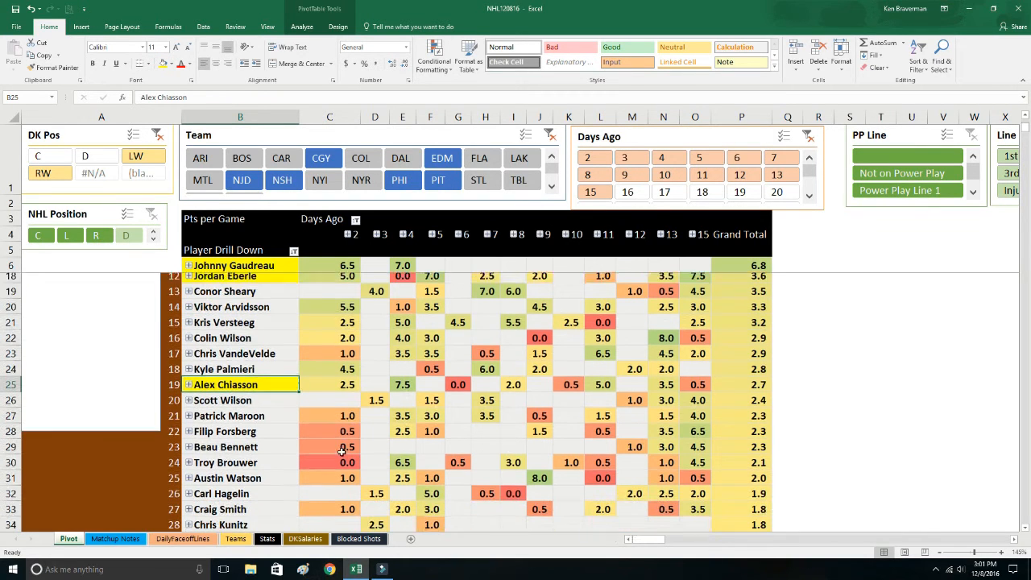
scroll(435, 483, up, 4)
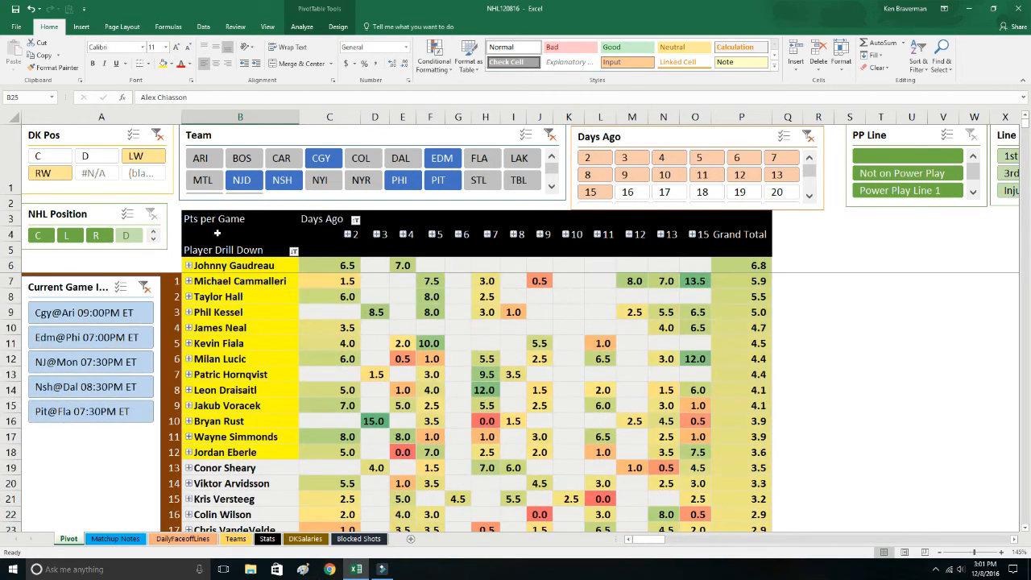
click(93, 156)
drag(242, 266, 242, 422)
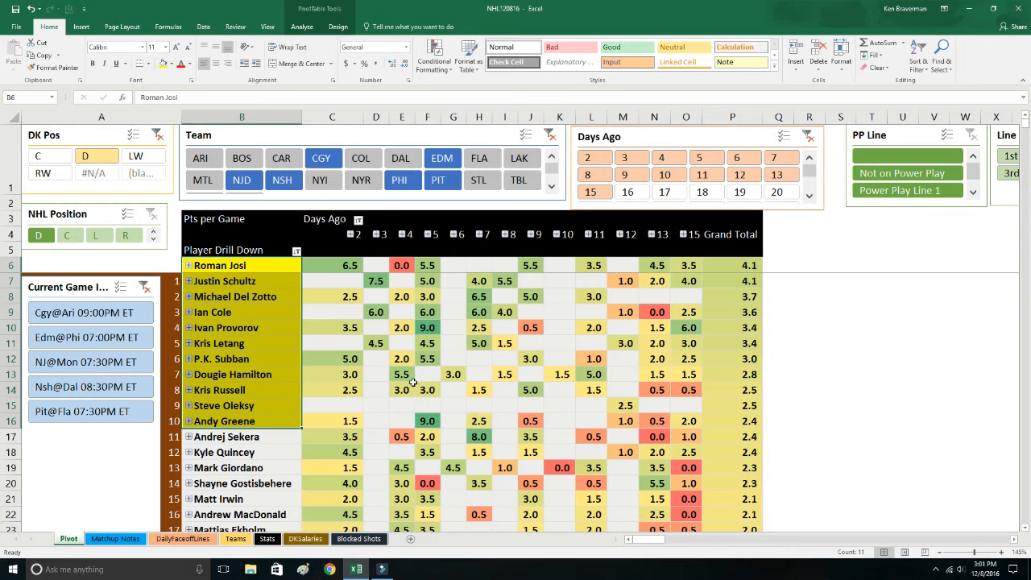
- Remove the yellow fill from Steve Oleksy in the defensemen list
click(258, 409)
click(170, 64)
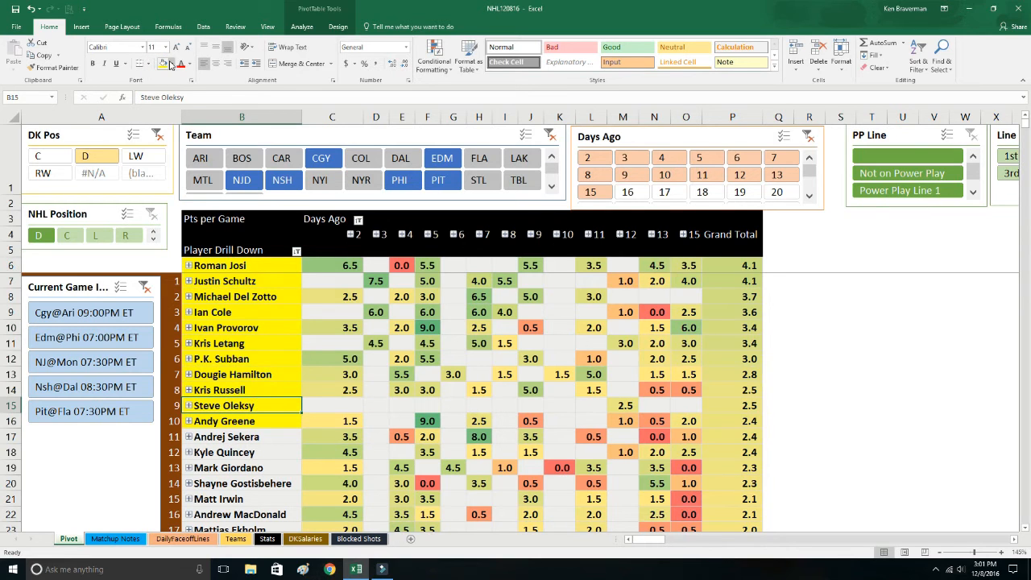
click(193, 170)
- Check Andrej Sekera's row and filter the Team slicer to CGY only
click(376, 437)
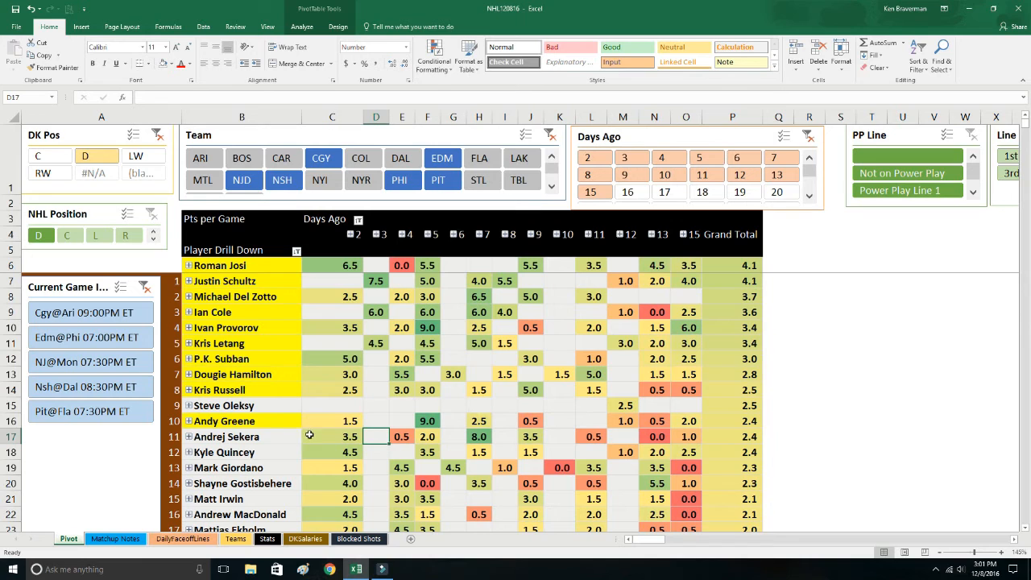
click(276, 438)
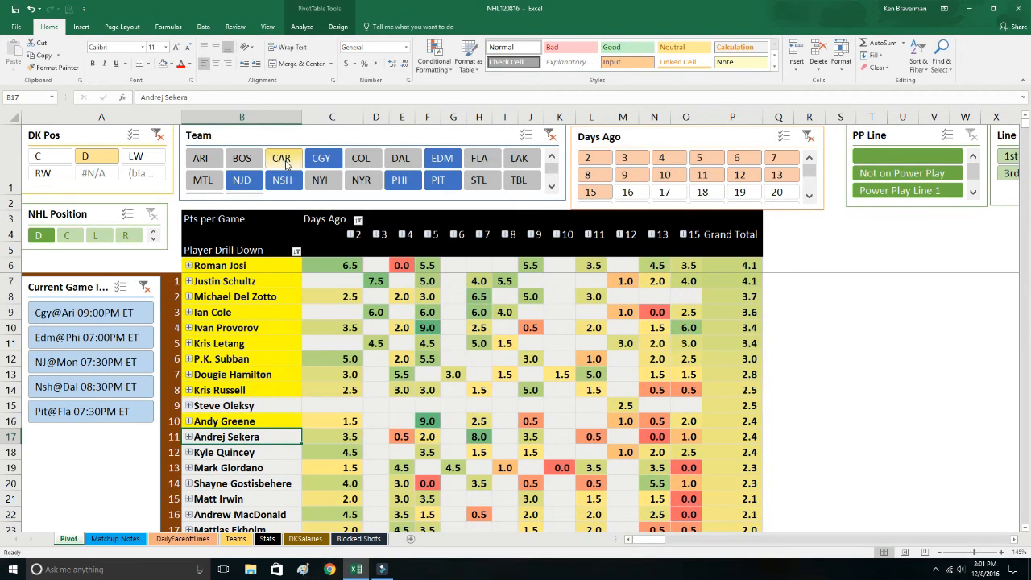
click(320, 158)
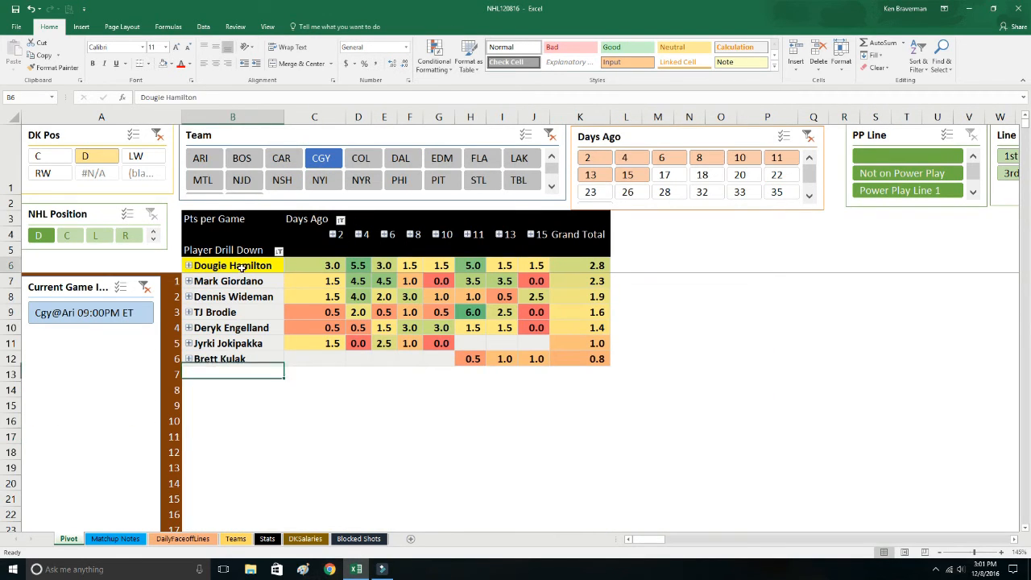
- Fill Calgary defensemen Dougie Hamilton, Mark Giordano and TJ Brodie with yellow, and clear the Team filter
drag(240, 269, 241, 284)
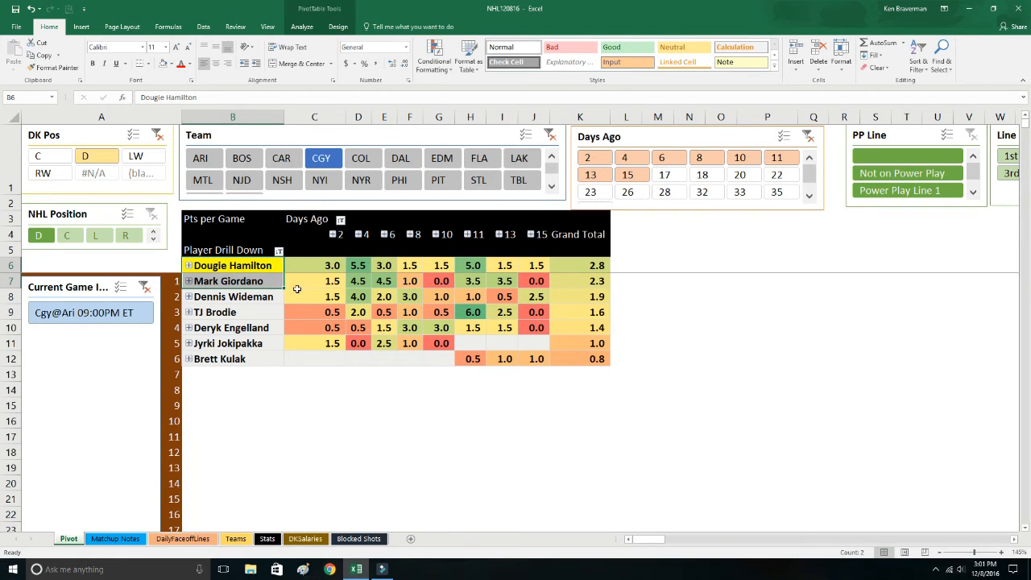
ctrl+click(253, 315)
click(170, 63)
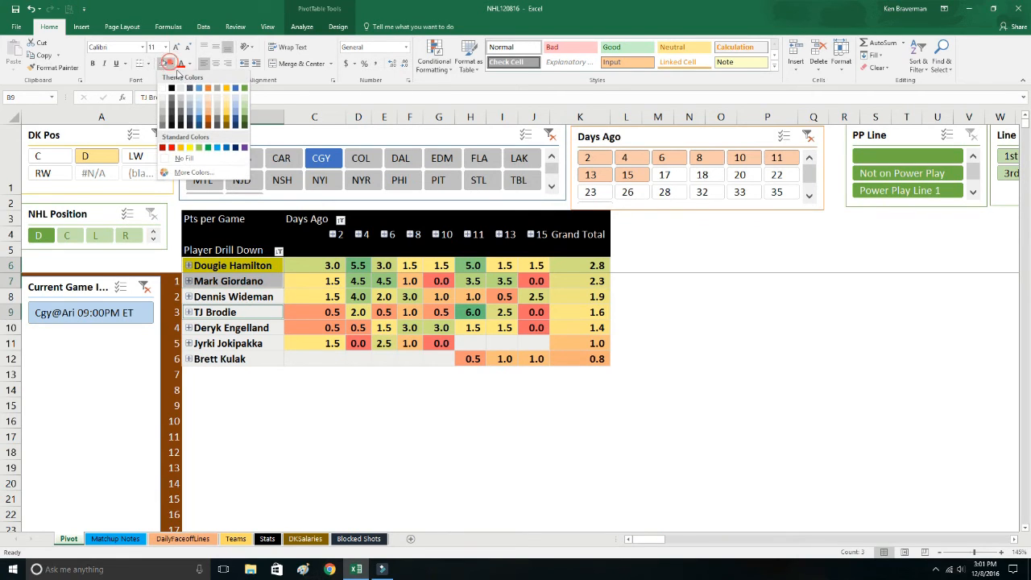
click(194, 147)
click(321, 437)
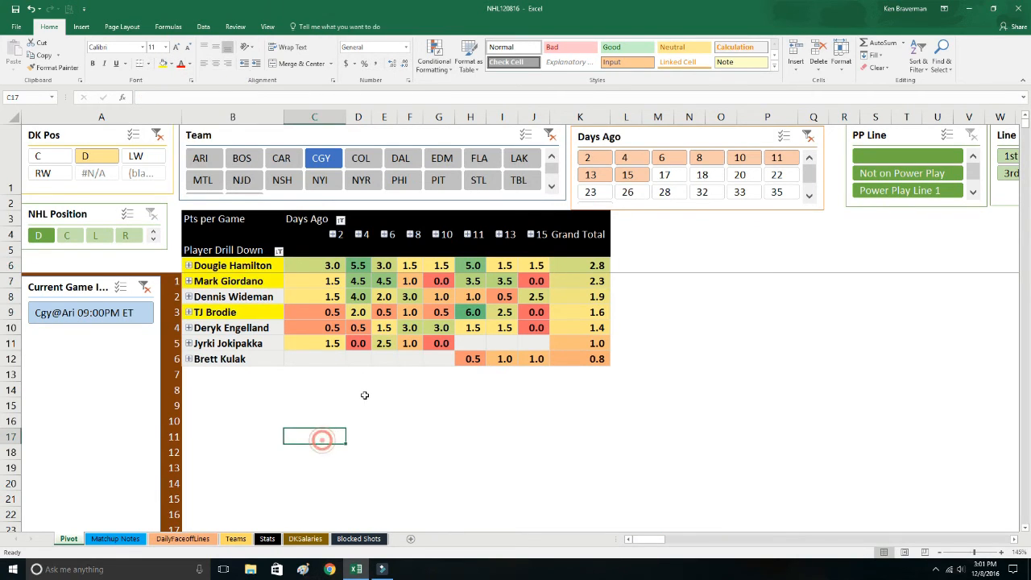
click(551, 134)
click(375, 390)
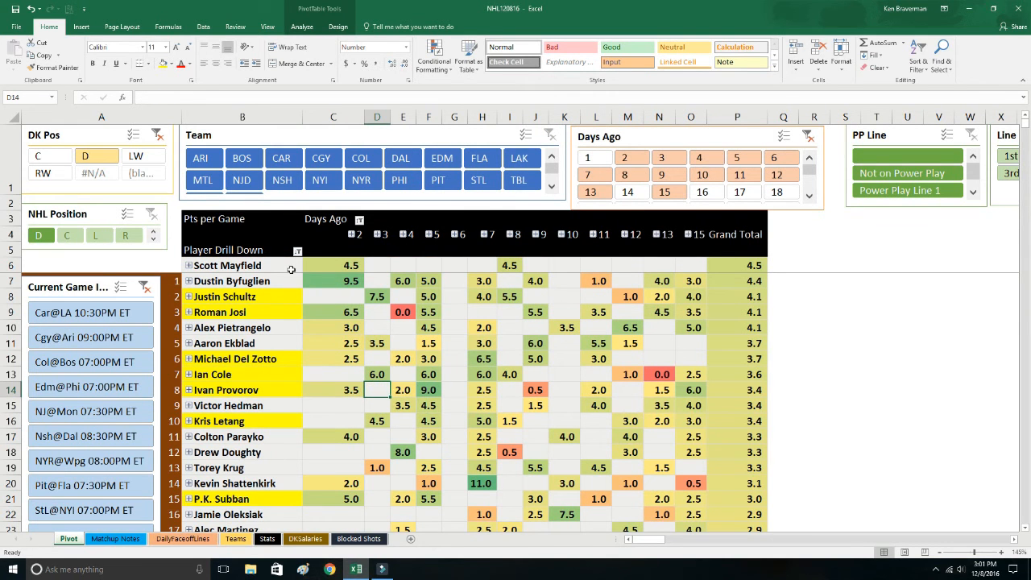
- Drill down Scott Mayfield's row through game and team to check his salary, and collapse it again
drag(291, 270, 291, 276)
click(190, 265)
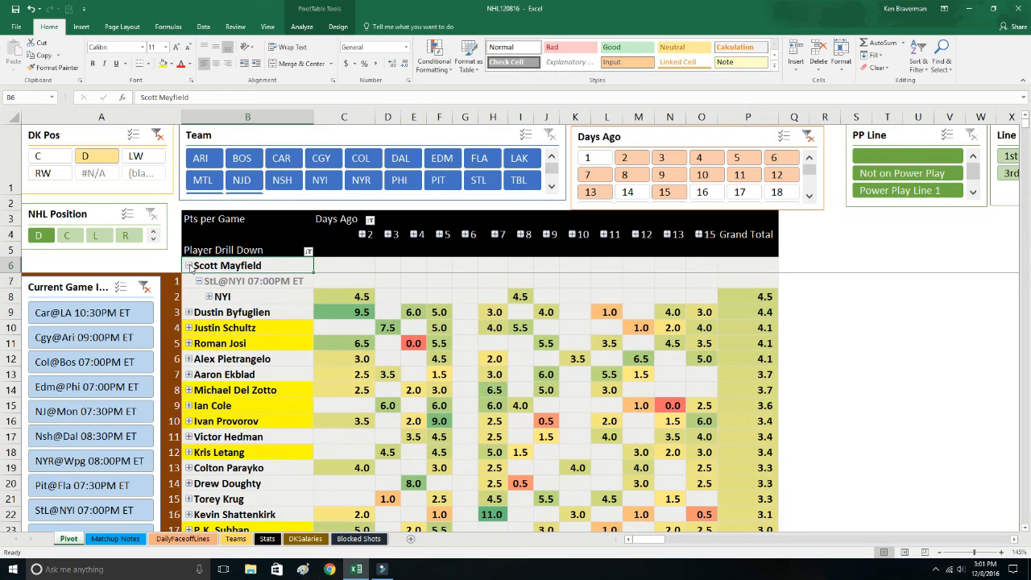
click(210, 296)
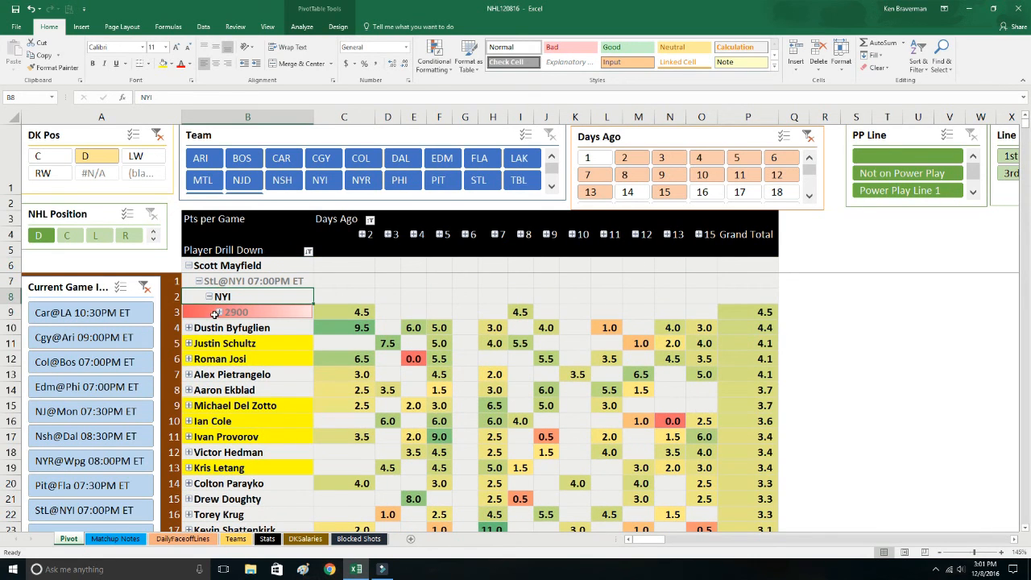
click(219, 312)
click(219, 313)
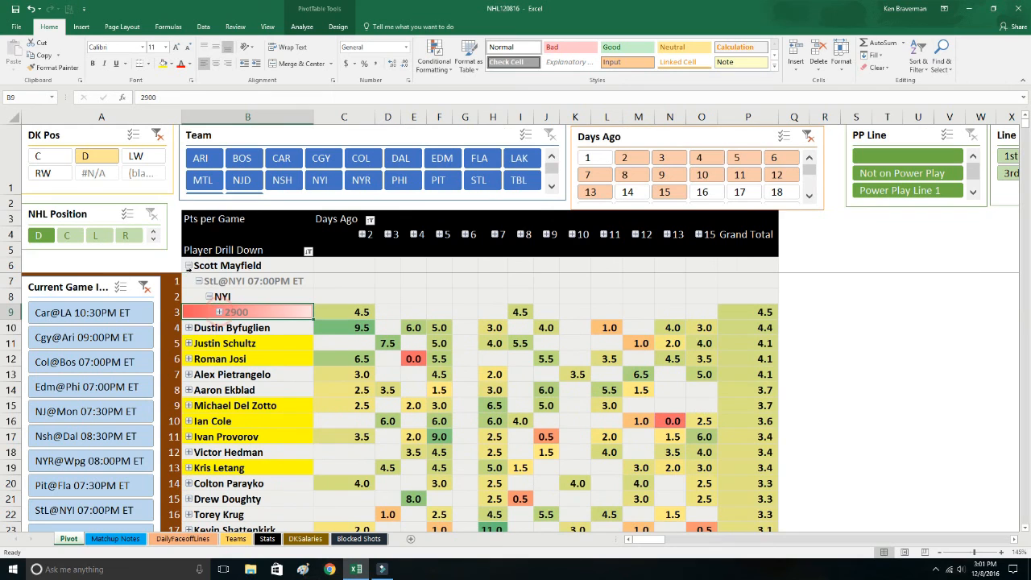
click(188, 266)
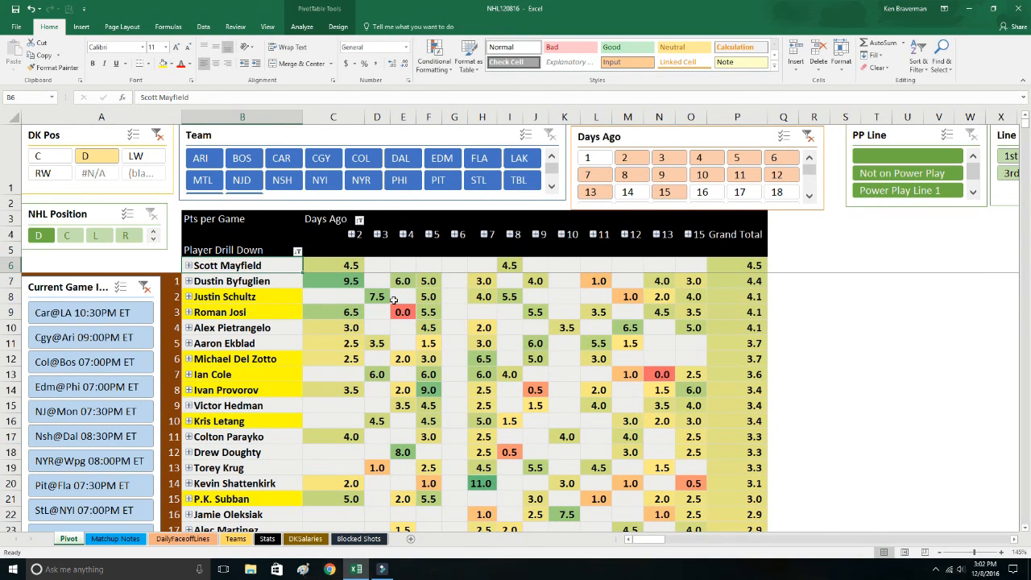
- Clear the DK Pos filter to list players of all positions together
click(156, 134)
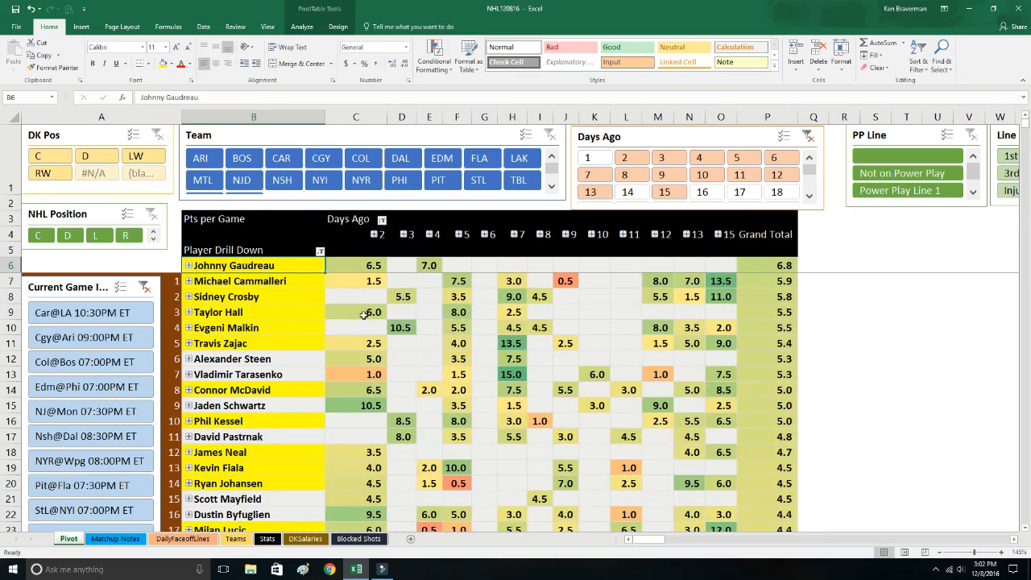
scroll(382, 327, down, 4)
scroll(382, 328, up, 2)
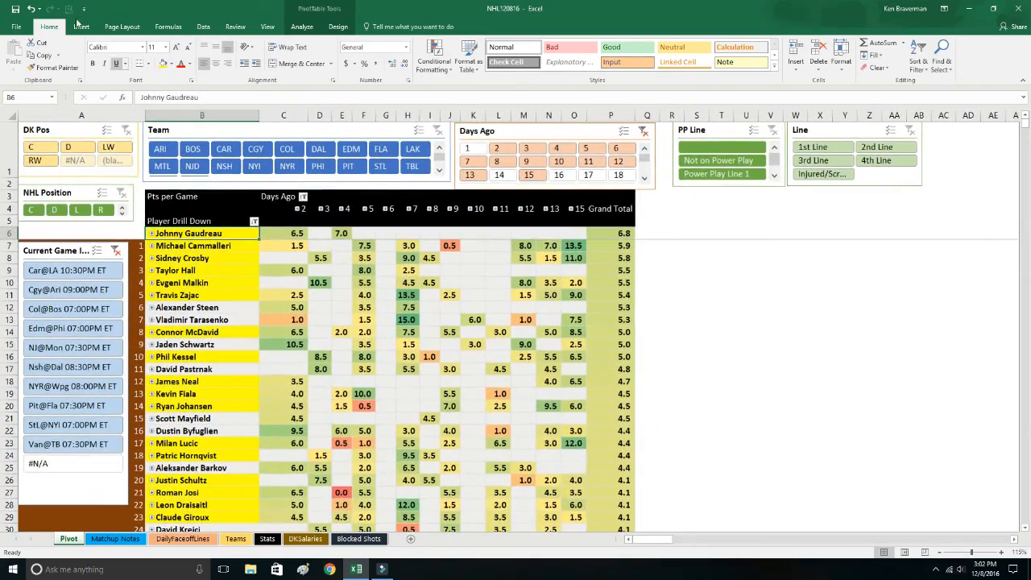